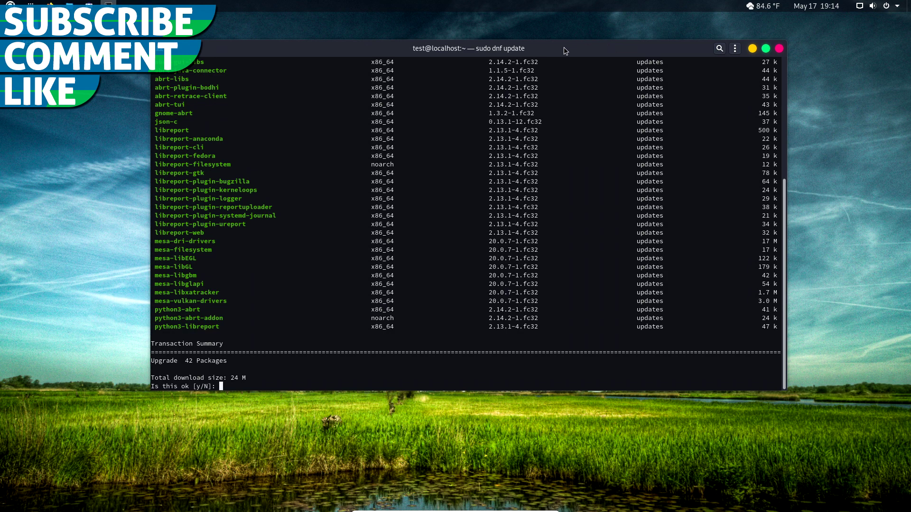
# Reposition the terminal and confirm the 42-package dnf upgrade so downloads begin
pyautogui.moveTo(563, 47)
pyautogui.mouseDown()
pyautogui.moveTo(581, 56)
pyautogui.moveTo(587, 47)
pyautogui.mouseUp()
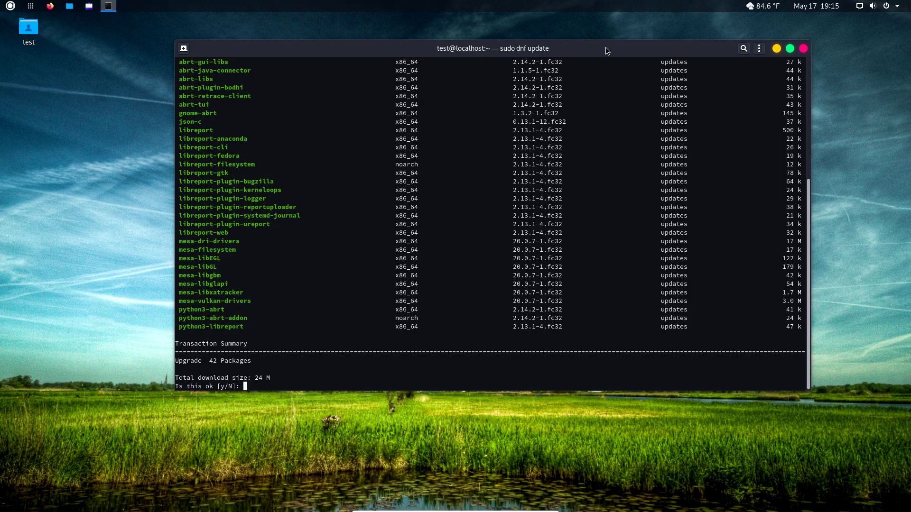
pyautogui.moveTo(606, 47); pyautogui.dragTo(604, 54)
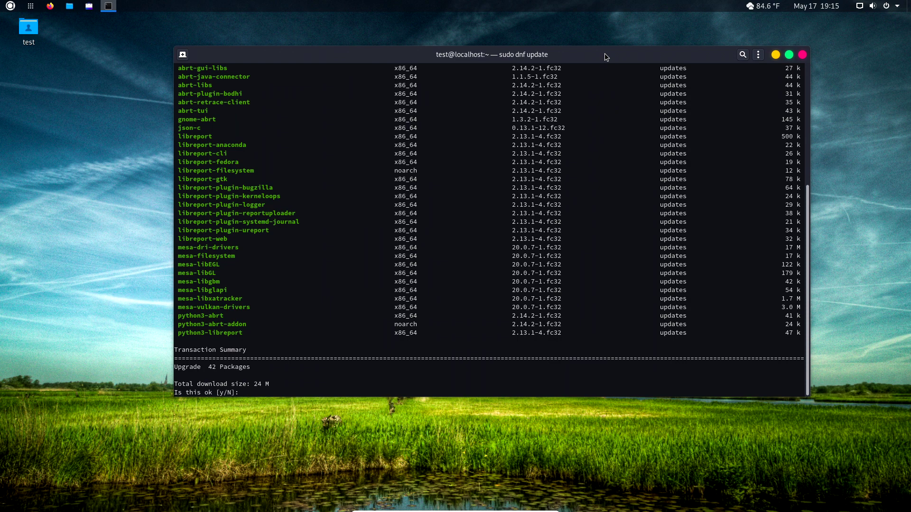
pyautogui.moveTo(604, 54); pyautogui.dragTo(637, 59)
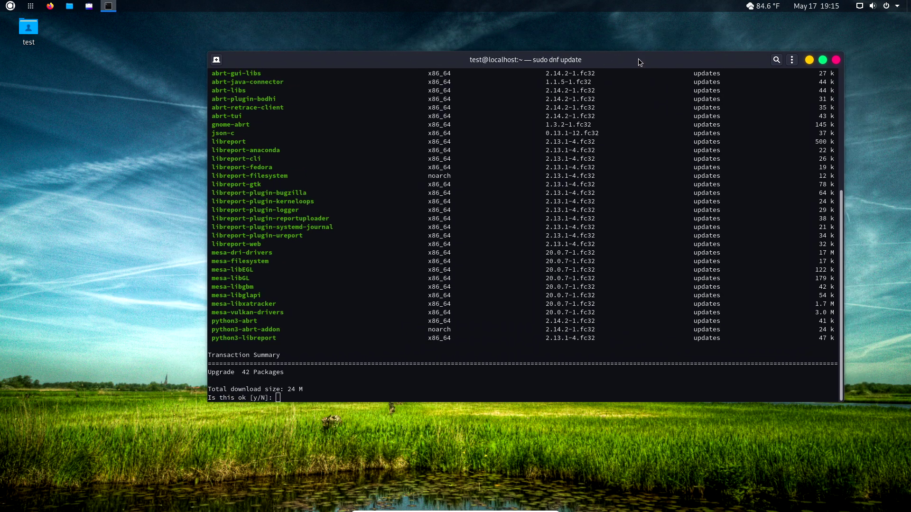
pyautogui.write('y')
pyautogui.press('Return')
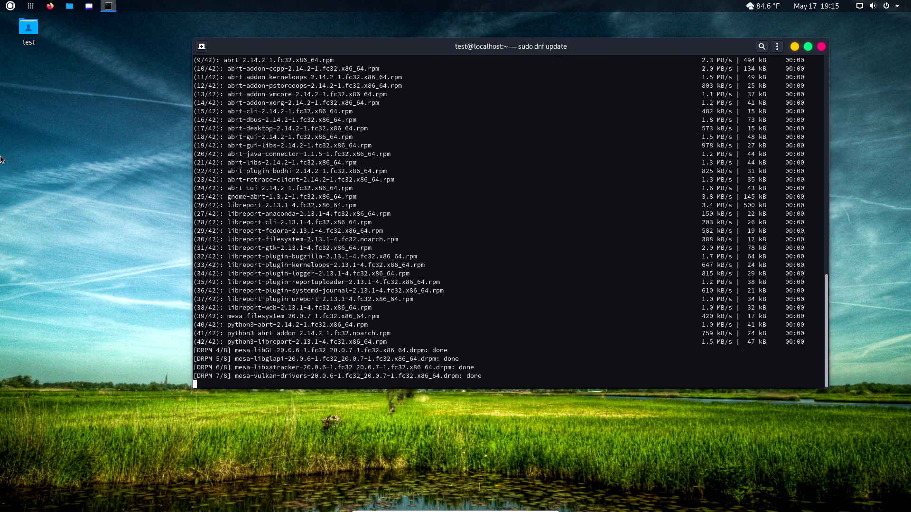
# Open the Home folder in Files from the desktop icon
pyautogui.click(11, 5)
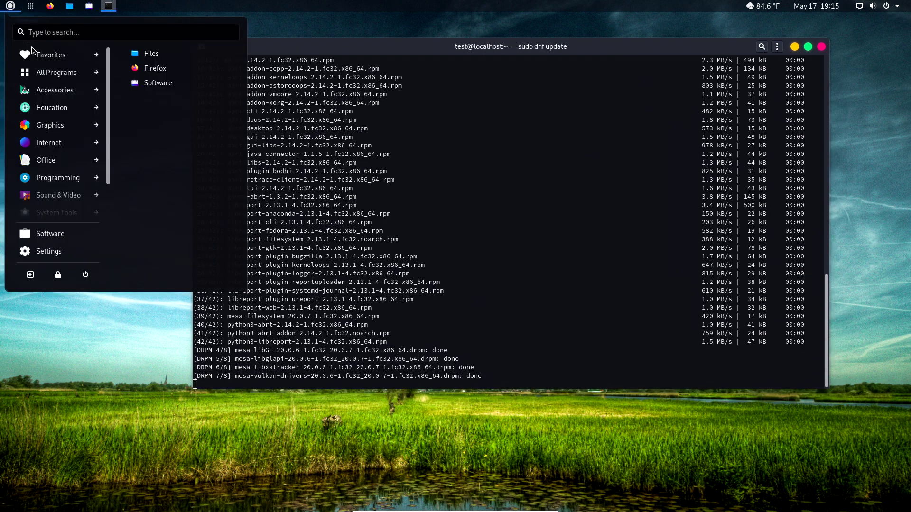
pyautogui.click(124, 396)
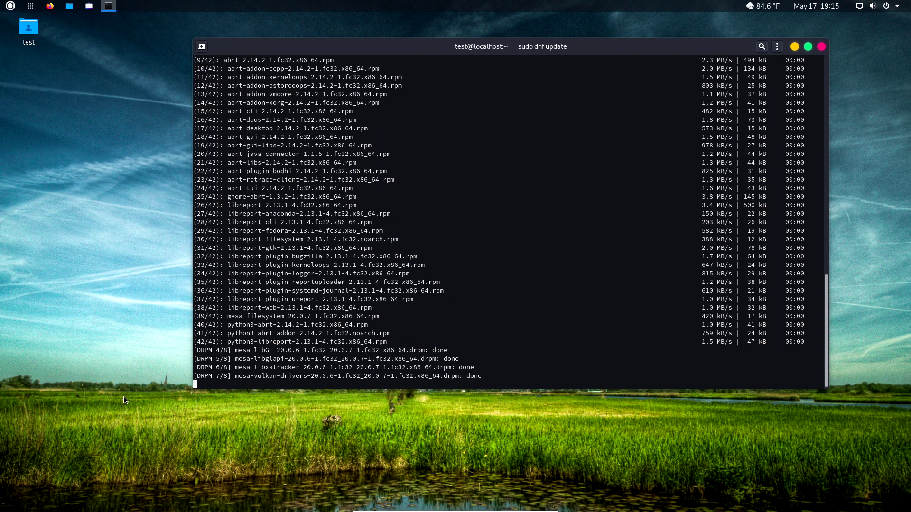
pyautogui.click(29, 32)
pyautogui.doubleClick(32, 39)
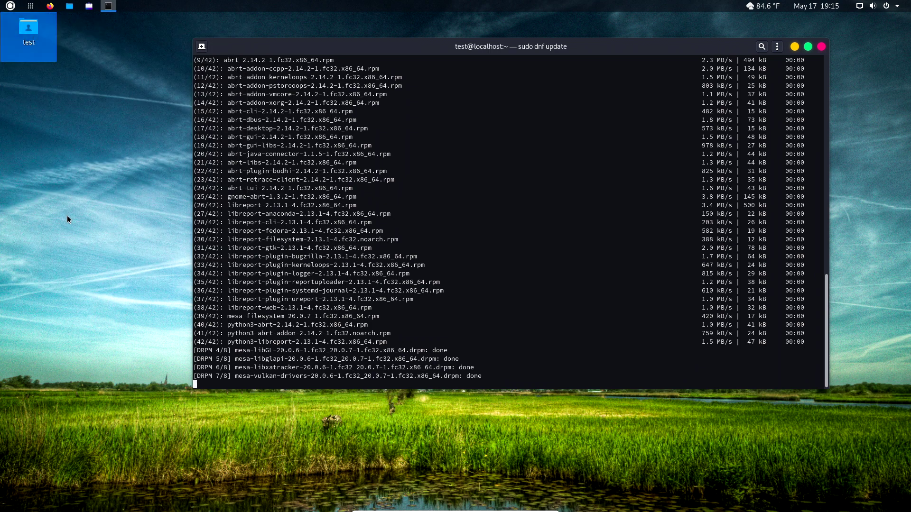
# Arrange the Files and terminal windows, leaving Files in front
pyautogui.moveTo(228, 28)
pyautogui.mouseDown()
pyautogui.moveTo(428, 246)
pyautogui.moveTo(676, 249)
pyautogui.mouseUp()
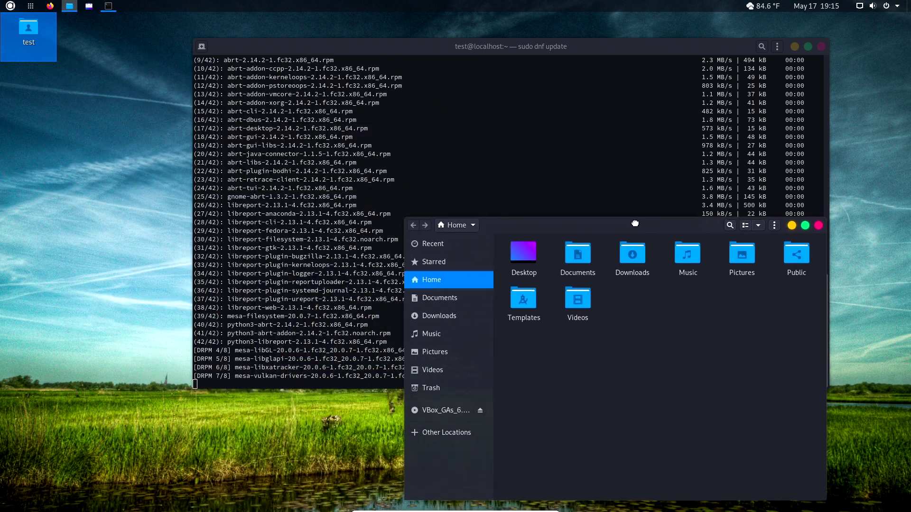
pyautogui.moveTo(475, 45); pyautogui.dragTo(403, 33)
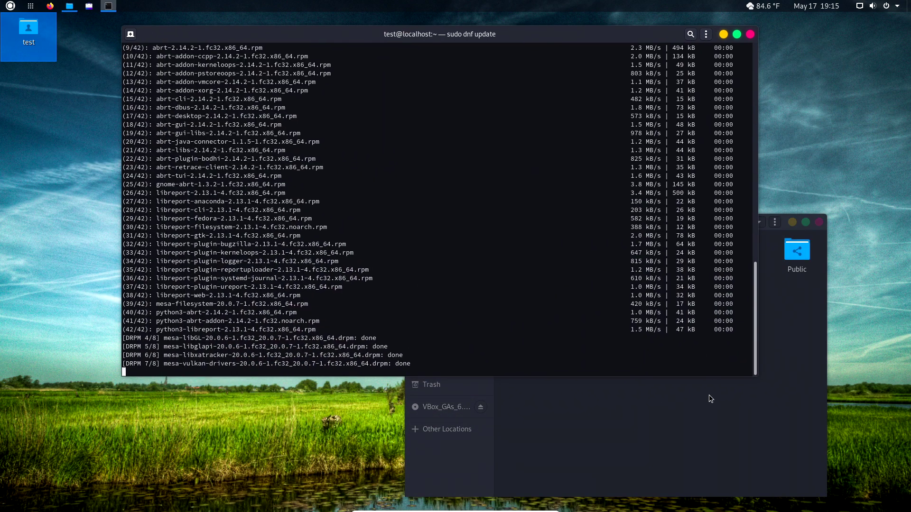
pyautogui.click(709, 395)
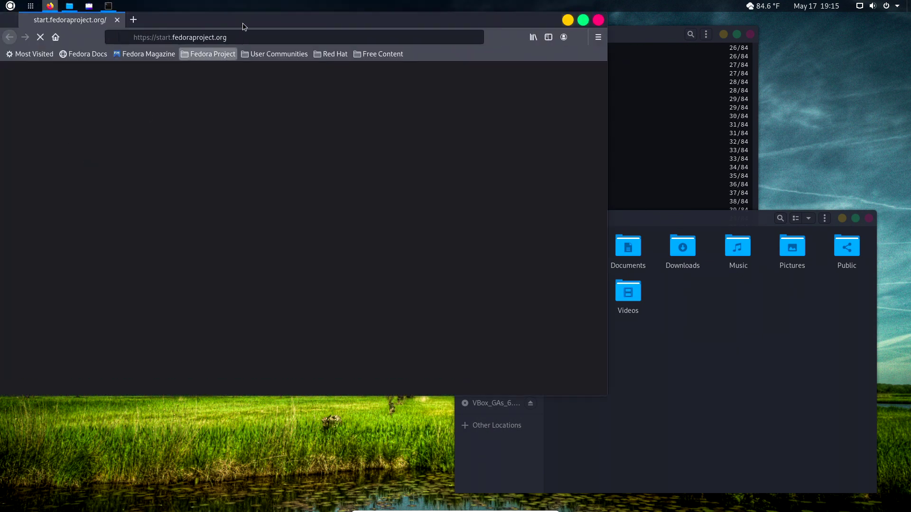
# Centre the Firefox window as the Fedora start page loads, and dismiss the completion notice
pyautogui.moveTo(243, 23); pyautogui.dragTo(517, 82)
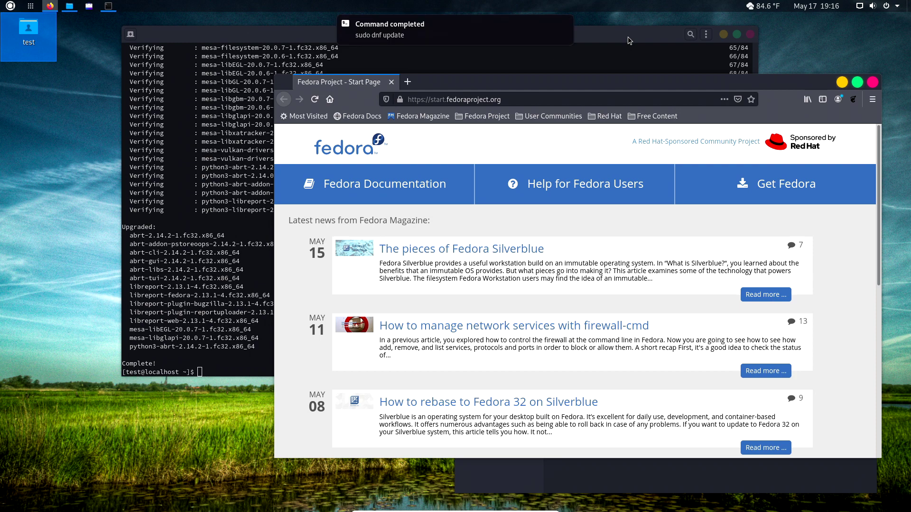
pyautogui.click(567, 29)
# Shuffle the terminal and Firefox windows to bring the finished dnf upgrade output forward
pyautogui.moveTo(566, 28); pyautogui.dragTo(513, 32)
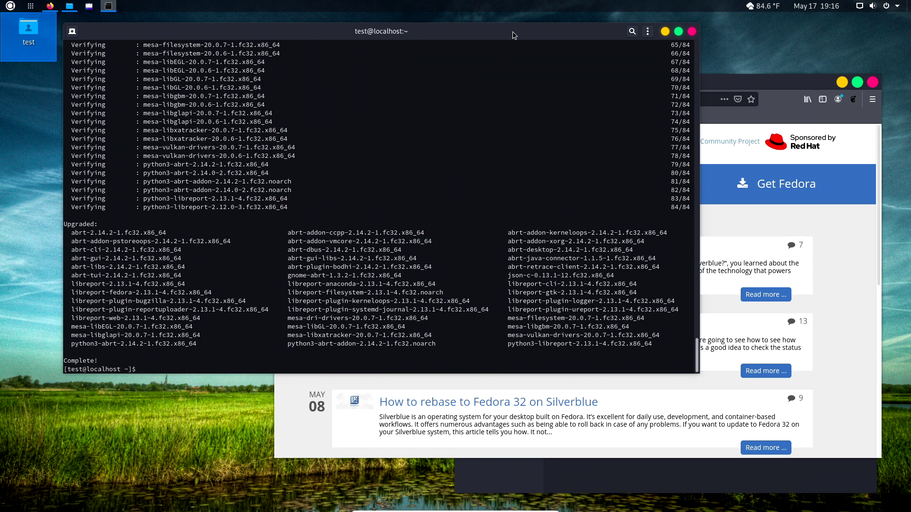
pyautogui.click(528, 68)
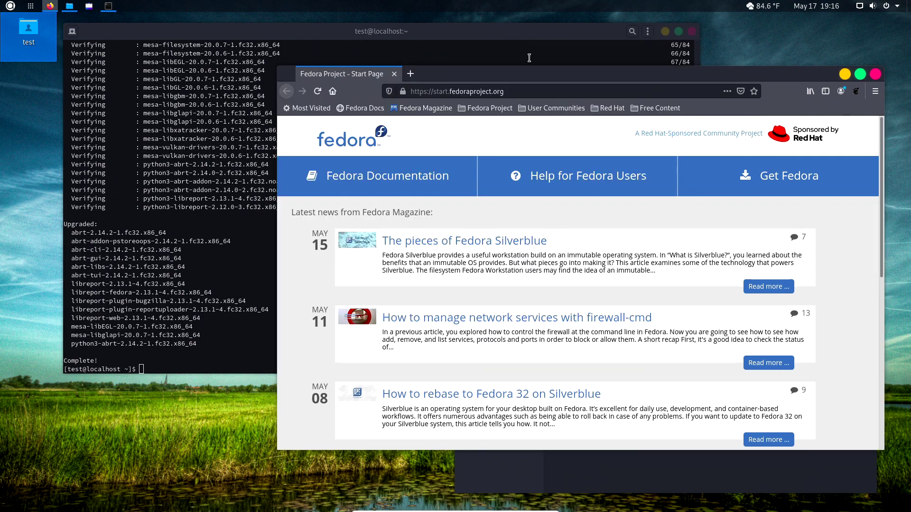
pyautogui.moveTo(608, 75); pyautogui.dragTo(595, 79)
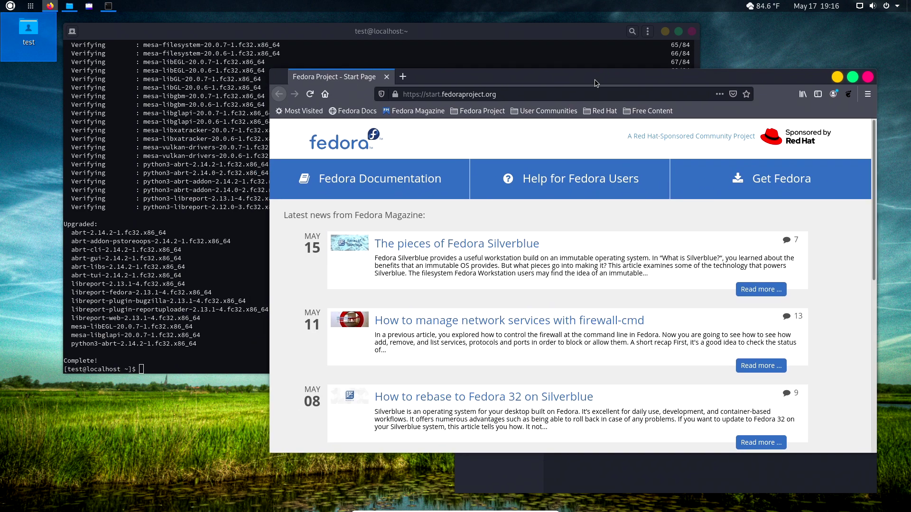
pyautogui.moveTo(507, 34); pyautogui.dragTo(517, 48)
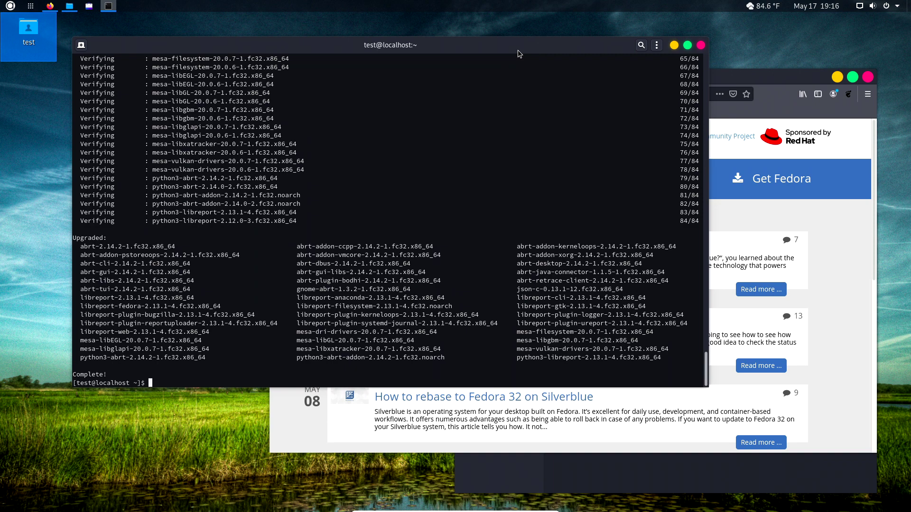
pyautogui.moveTo(519, 53); pyautogui.dragTo(524, 59)
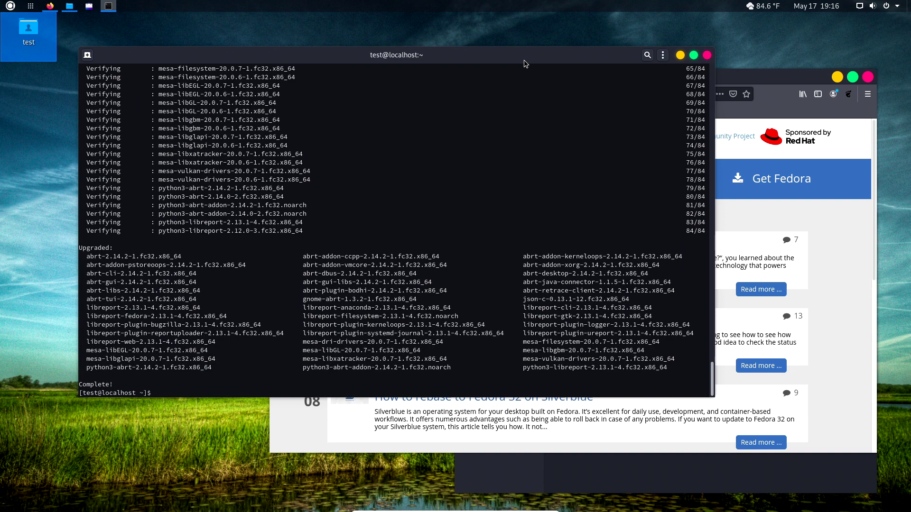
pyautogui.scroll(5, 533, 163)
pyautogui.scroll(-5, 559, 228)
# Open DistroWatch.com in a new Firefox tab through a 'distrowatch' search
pyautogui.moveTo(741, 80); pyautogui.dragTo(708, 74)
pyautogui.scroll(-5, 802, 291)
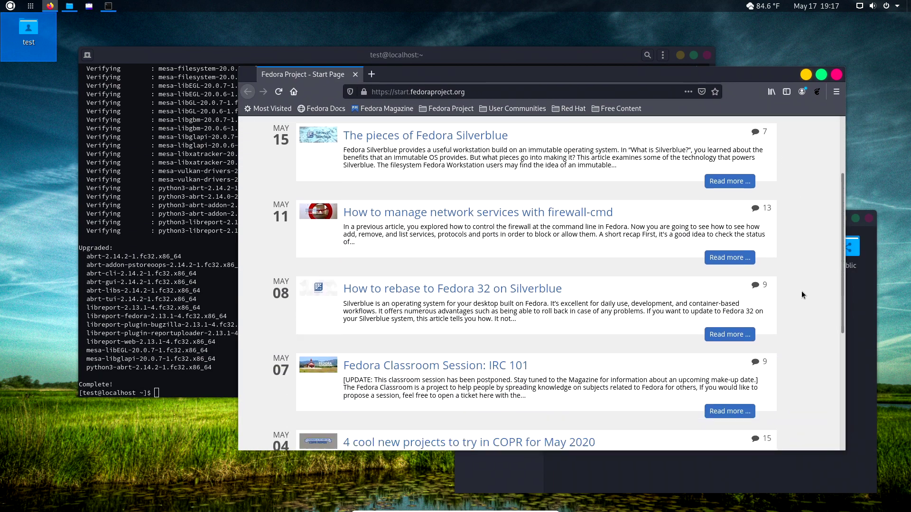
pyautogui.scroll(-3, 802, 291)
pyautogui.scroll(-3, 802, 291)
pyautogui.scroll(3, 801, 288)
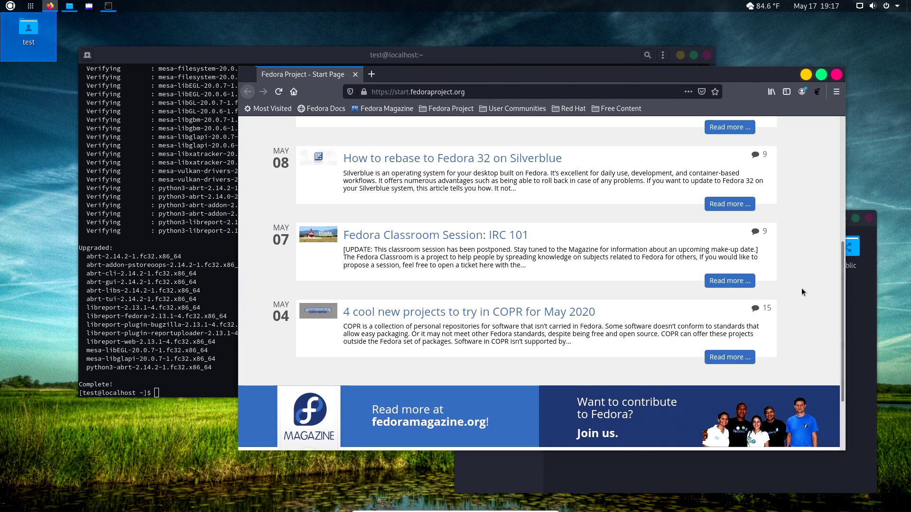
pyautogui.scroll(2, 802, 288)
pyautogui.scroll(4, 801, 288)
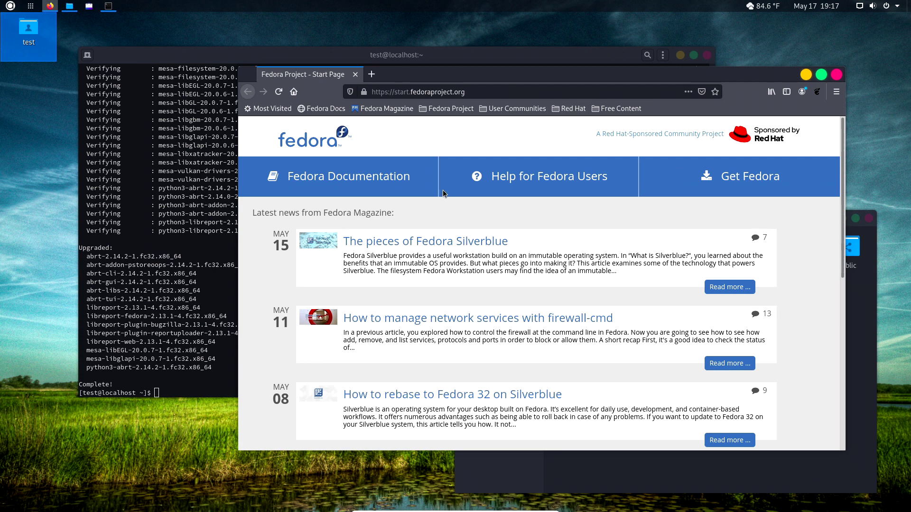
pyautogui.click(370, 74)
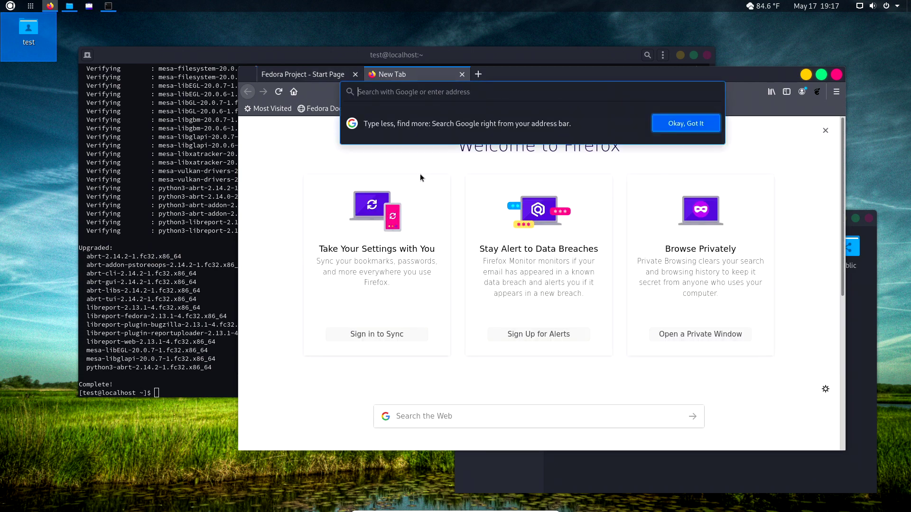
pyautogui.write('distro')
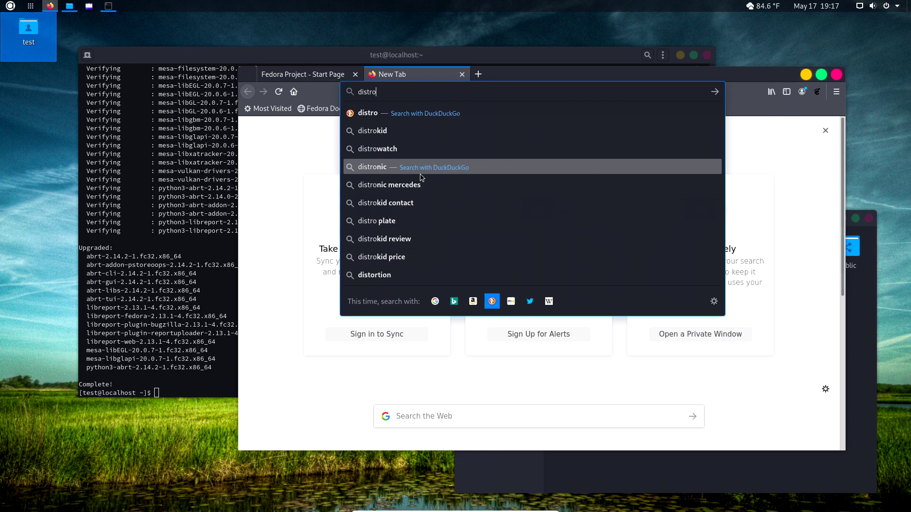
pyautogui.click(377, 149)
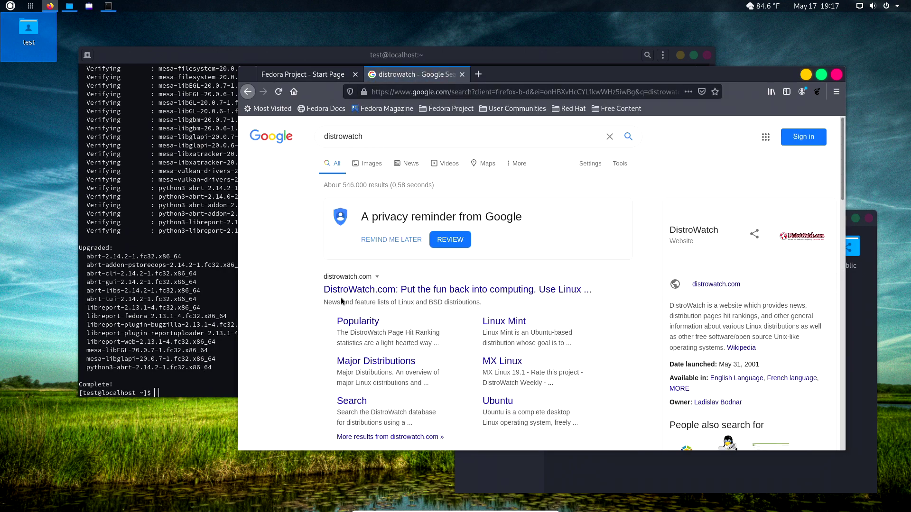
pyautogui.click(343, 293)
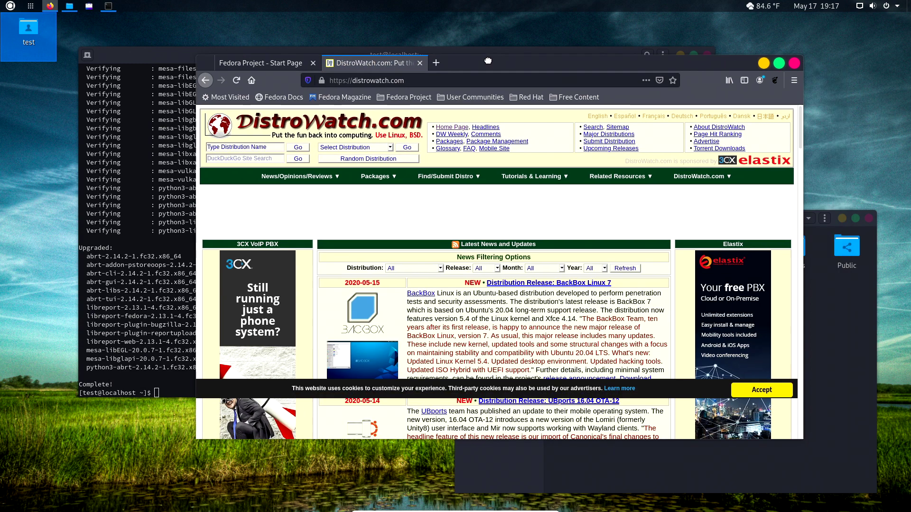
pyautogui.moveTo(537, 74); pyautogui.dragTo(482, 56)
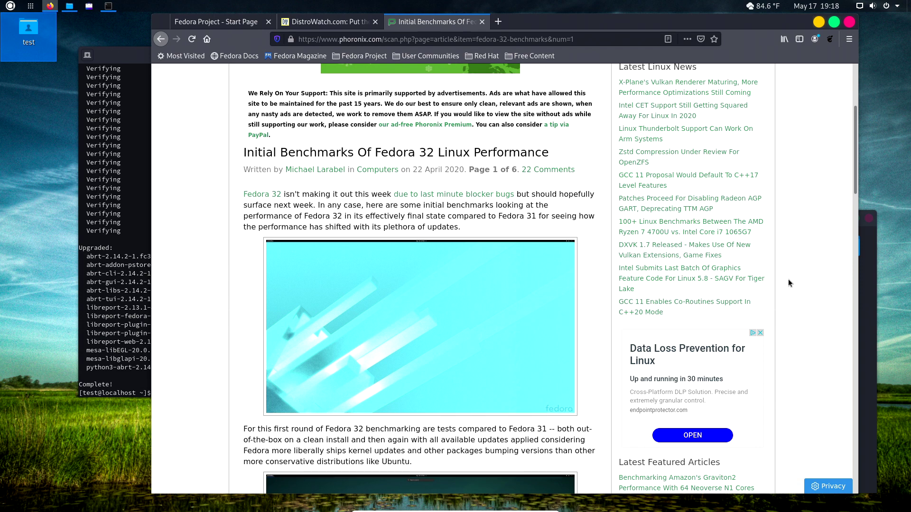
pyautogui.scroll(-10, 788, 279)
pyautogui.scroll(-10, 788, 279)
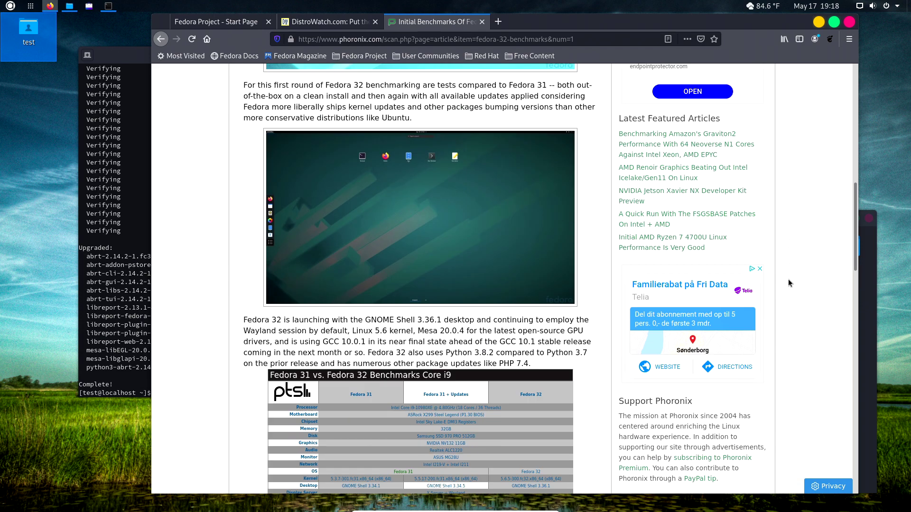
pyautogui.click(436, 359)
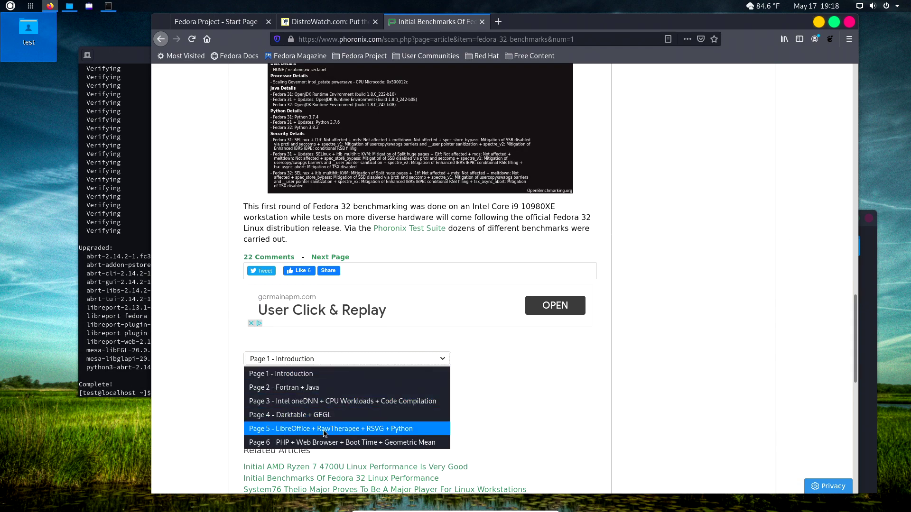
pyautogui.click(319, 402)
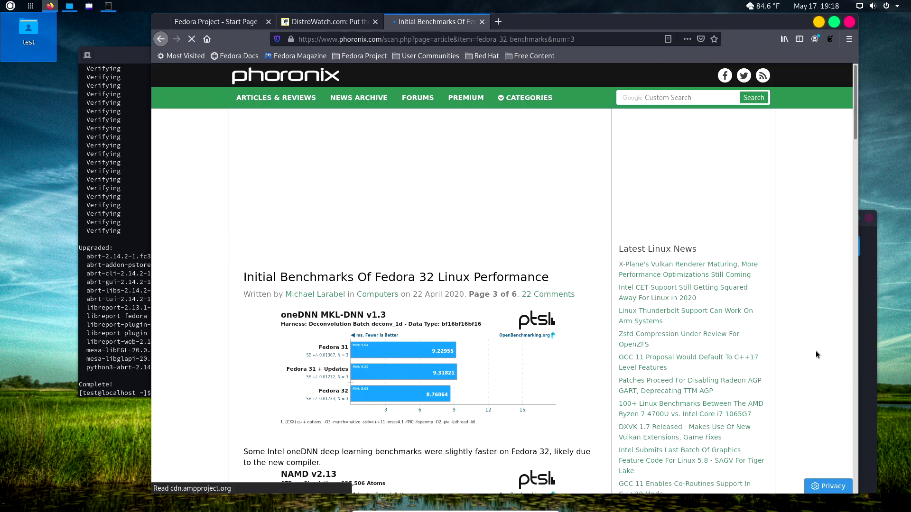
pyautogui.scroll(-3, 815, 351)
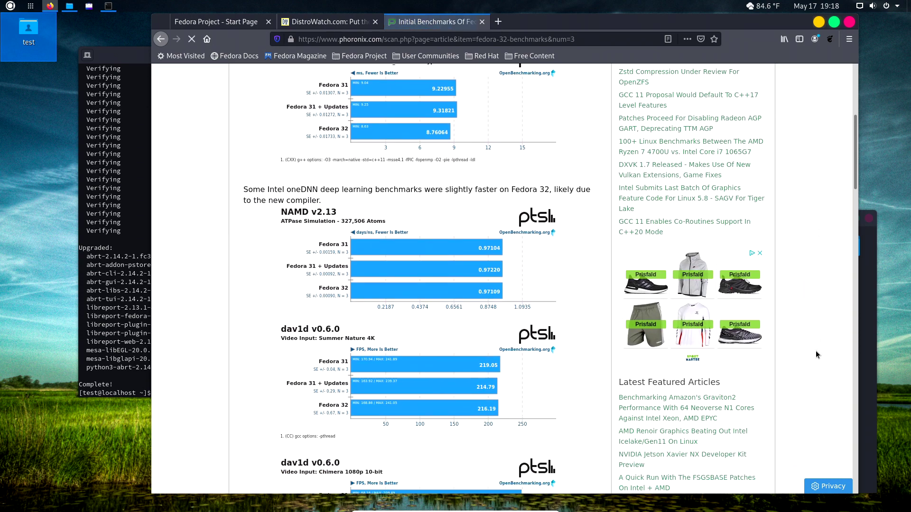
pyautogui.scroll(-3, 816, 351)
pyautogui.scroll(-2, 816, 351)
pyautogui.scroll(-2, 815, 350)
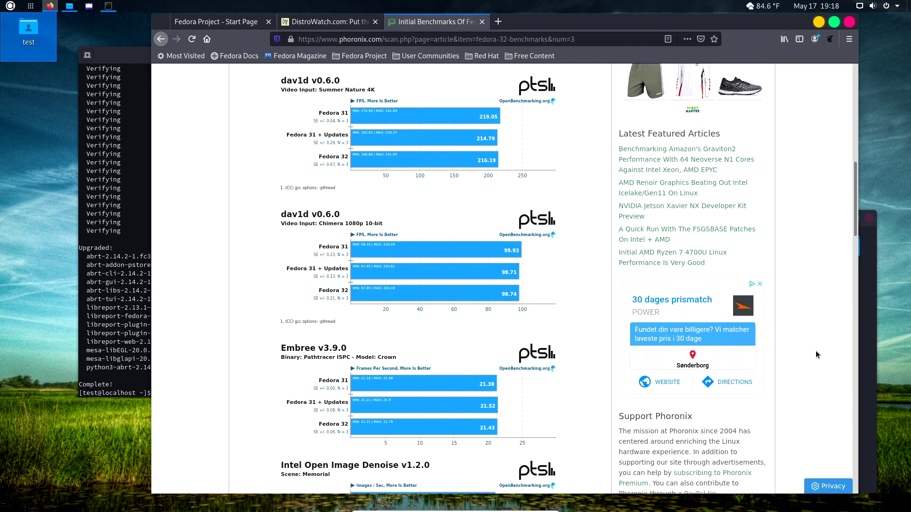
pyautogui.scroll(-1, 816, 352)
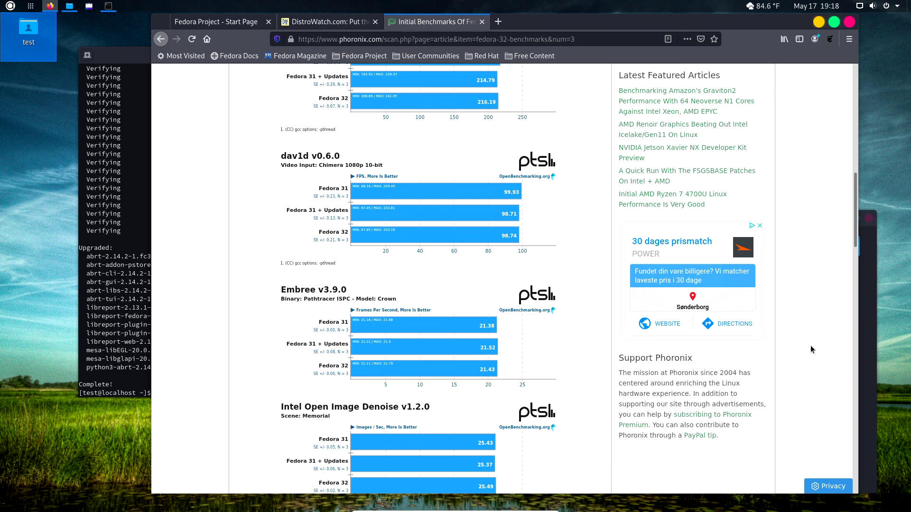
pyautogui.scroll(-3, 810, 346)
pyautogui.scroll(-3, 810, 345)
pyautogui.scroll(-3, 811, 346)
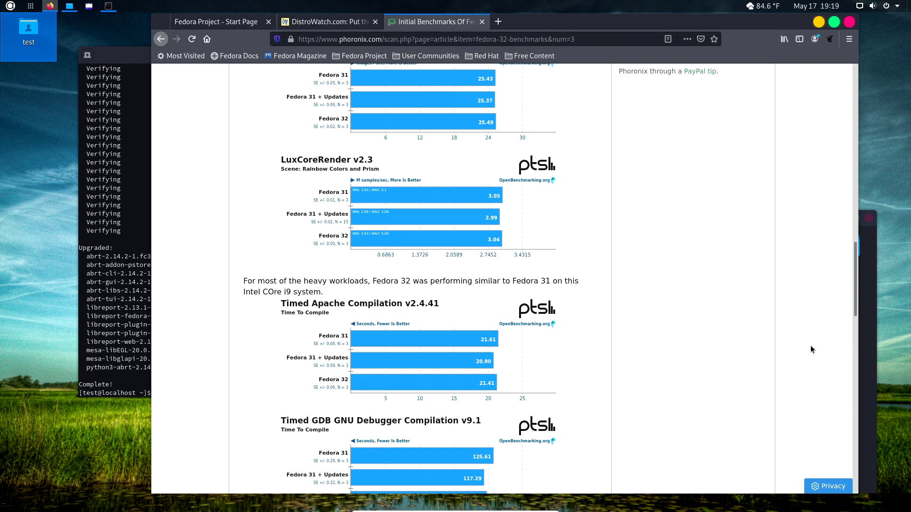
pyautogui.scroll(-4, 811, 345)
pyautogui.scroll(-4, 808, 342)
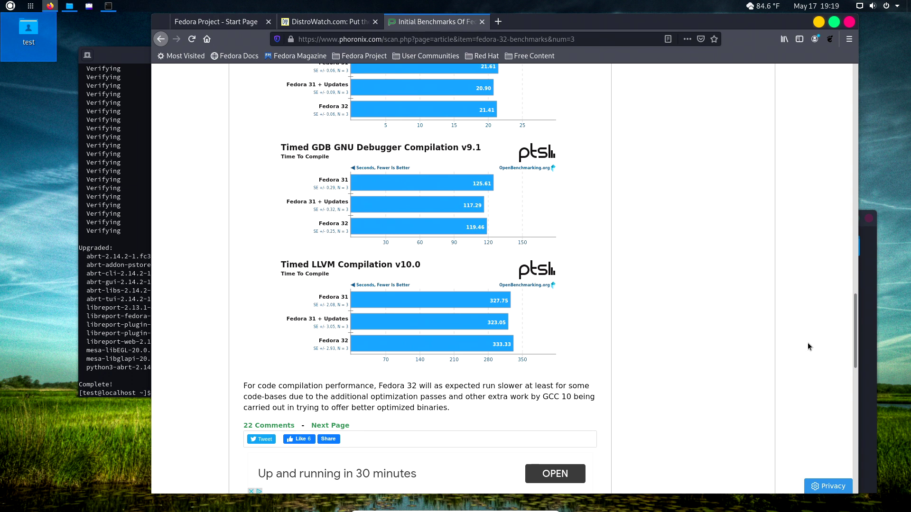
pyautogui.scroll(-3, 808, 342)
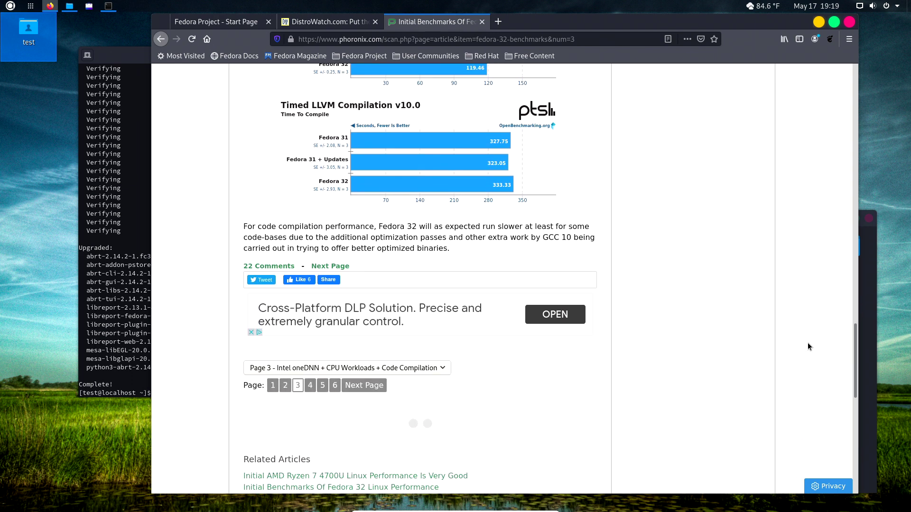
pyautogui.scroll(3, 808, 342)
pyautogui.scroll(3, 808, 343)
pyautogui.scroll(3, 808, 342)
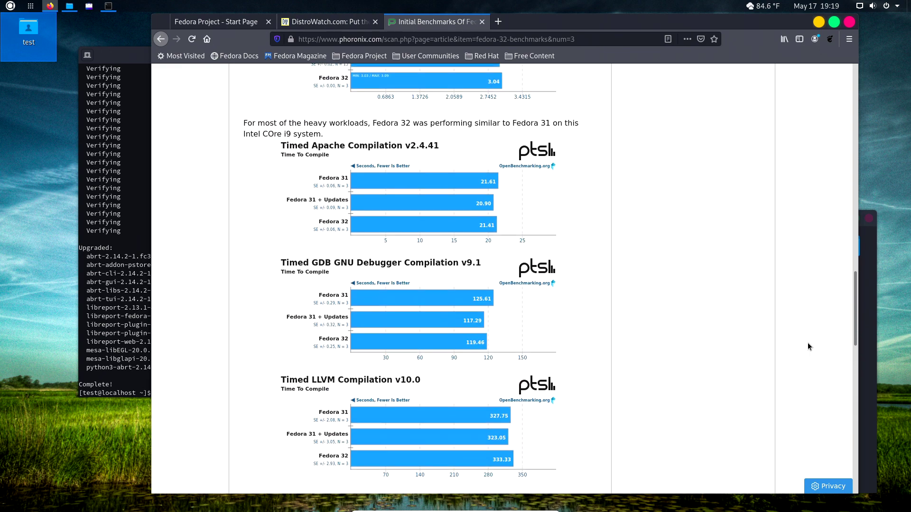
pyautogui.scroll(3, 808, 343)
pyautogui.scroll(3, 808, 342)
pyautogui.scroll(3, 808, 342)
pyautogui.scroll(3, 808, 342)
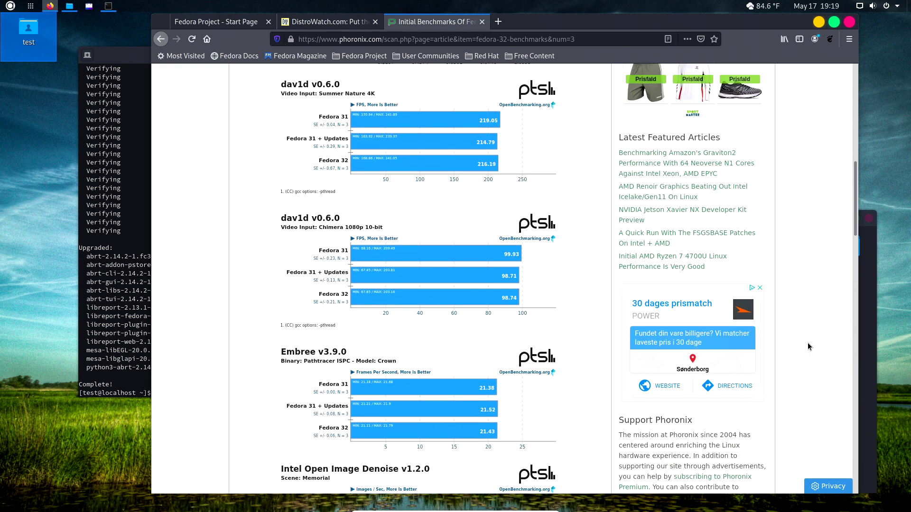
pyautogui.scroll(3, 807, 343)
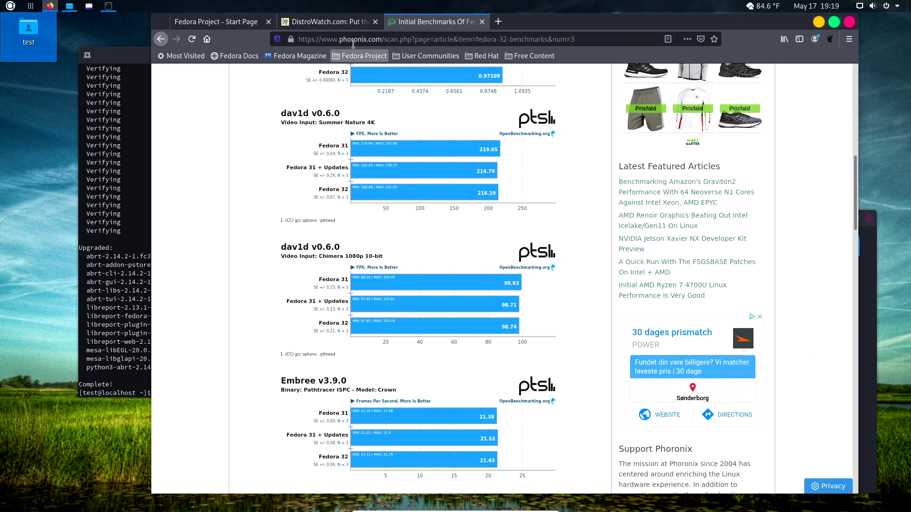
# View the DistroWatch tab, then bring the terminal's upgrade output forward with Alt+Tab
pyautogui.click(327, 21)
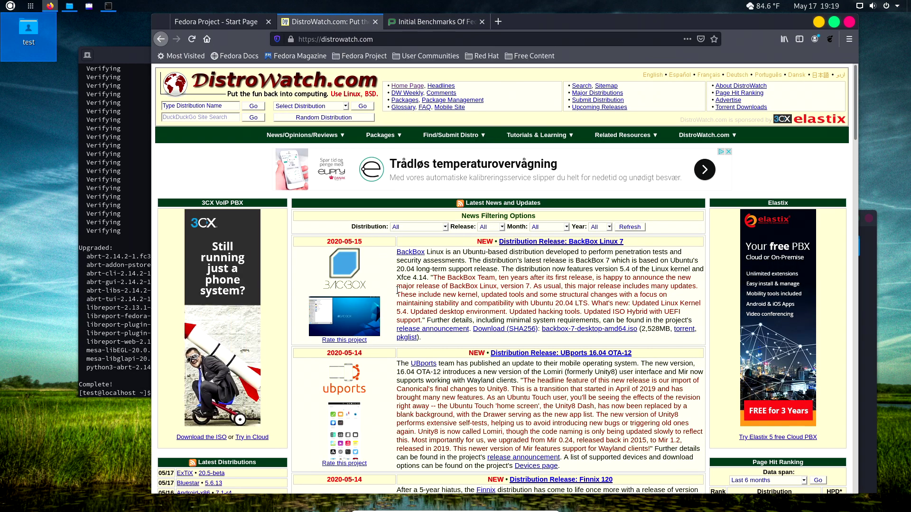
pyautogui.scroll(-5, 398, 285)
pyautogui.scroll(-5, 399, 284)
pyautogui.scroll(-3, 399, 284)
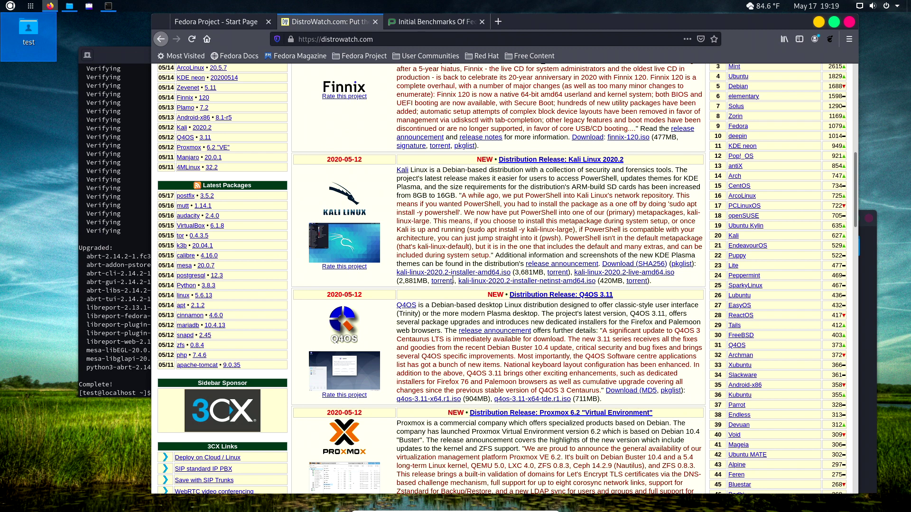
pyautogui.scroll(-2, 453, 279)
pyautogui.scroll(-2, 453, 280)
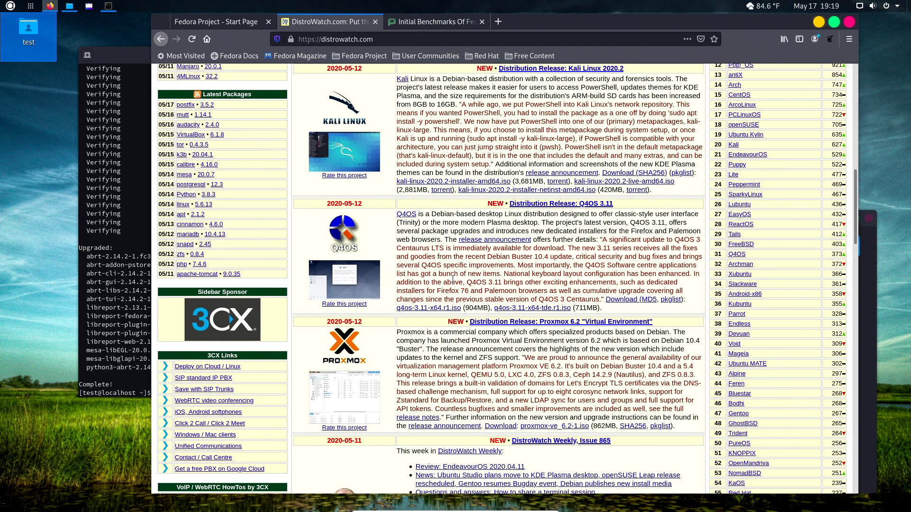
pyautogui.scroll(-5, 452, 280)
pyautogui.scroll(-3, 452, 279)
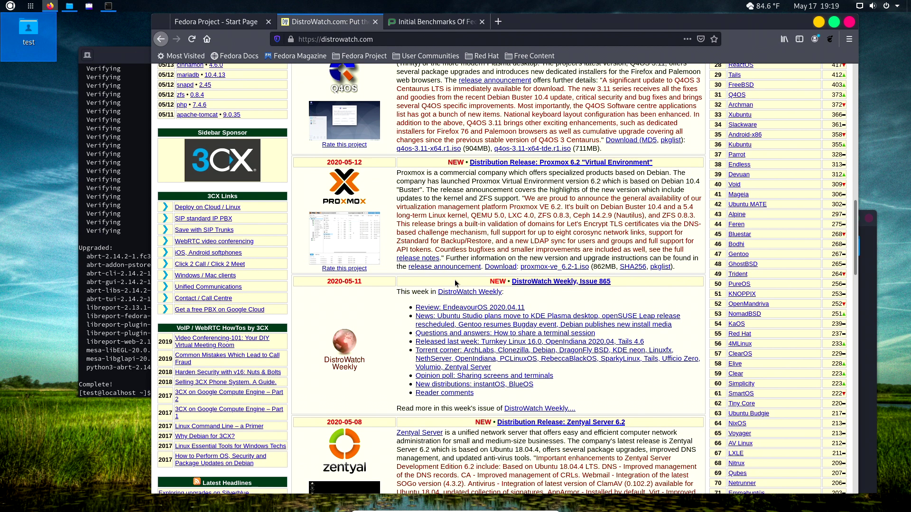
pyautogui.scroll(-3, 456, 283)
pyautogui.scroll(5, 456, 282)
pyautogui.scroll(3, 456, 283)
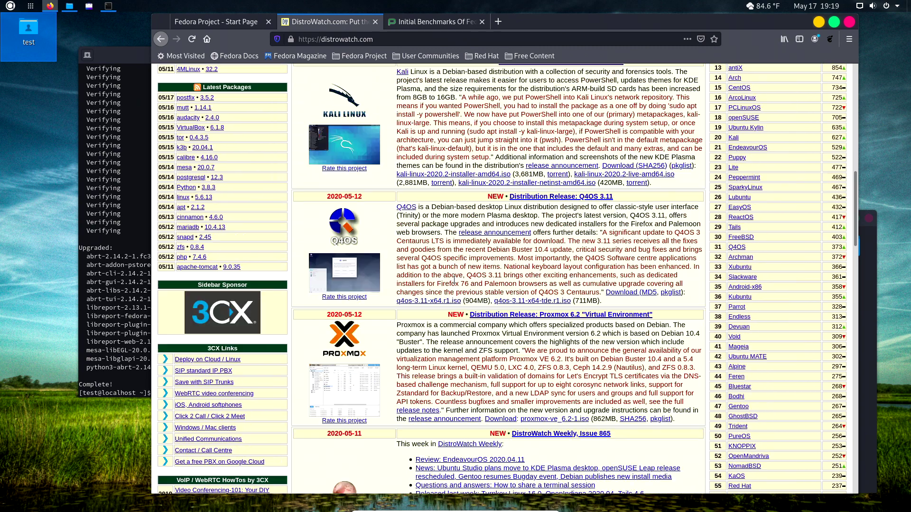
pyautogui.scroll(2, 454, 279)
pyautogui.scroll(3, 454, 280)
pyautogui.scroll(3, 454, 280)
pyautogui.scroll(2, 454, 280)
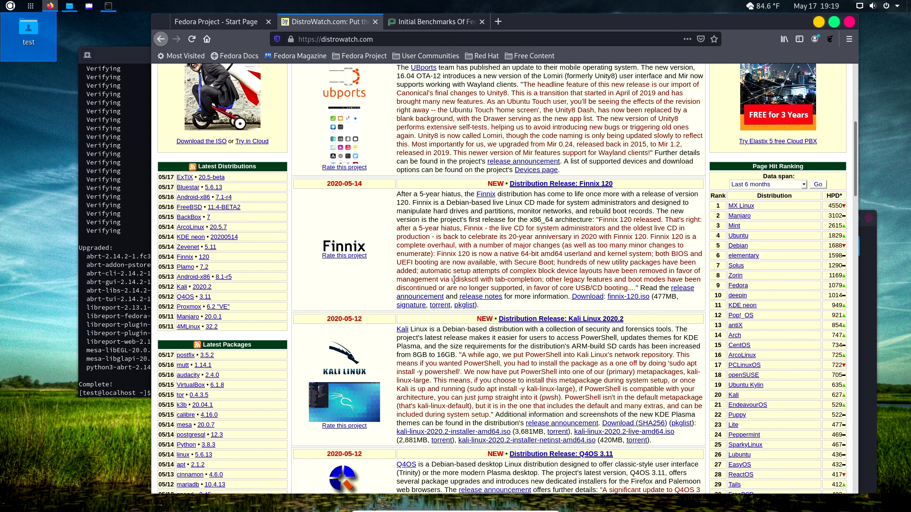
pyautogui.scroll(1, 453, 280)
pyautogui.hotkey('alt', 'Tab')
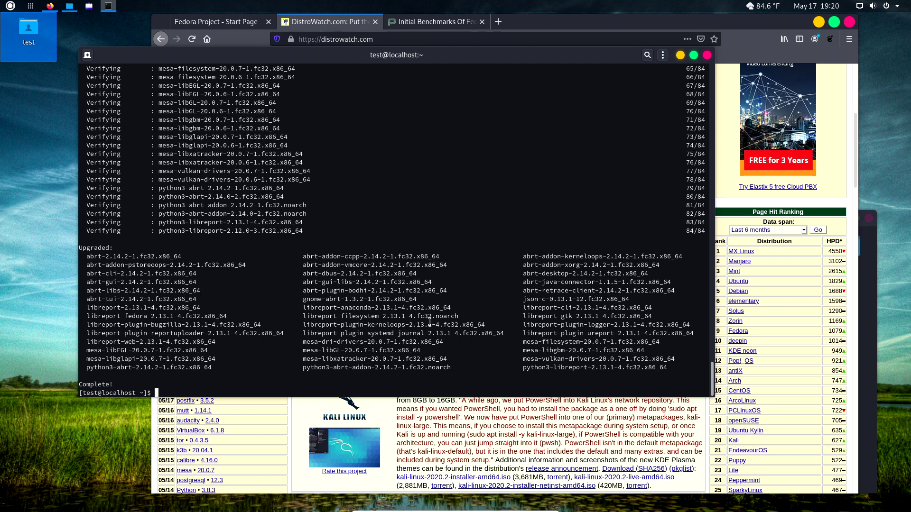
# Reposition the terminal, launch GNOME Software from Activities, and return to Firefox
pyautogui.moveTo(540, 54); pyautogui.dragTo(524, 76)
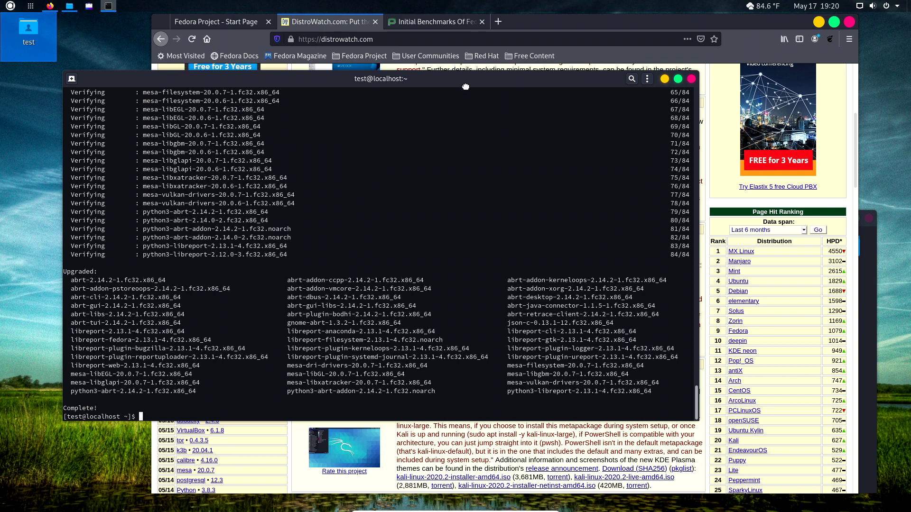
pyautogui.moveTo(465, 79); pyautogui.dragTo(495, 104)
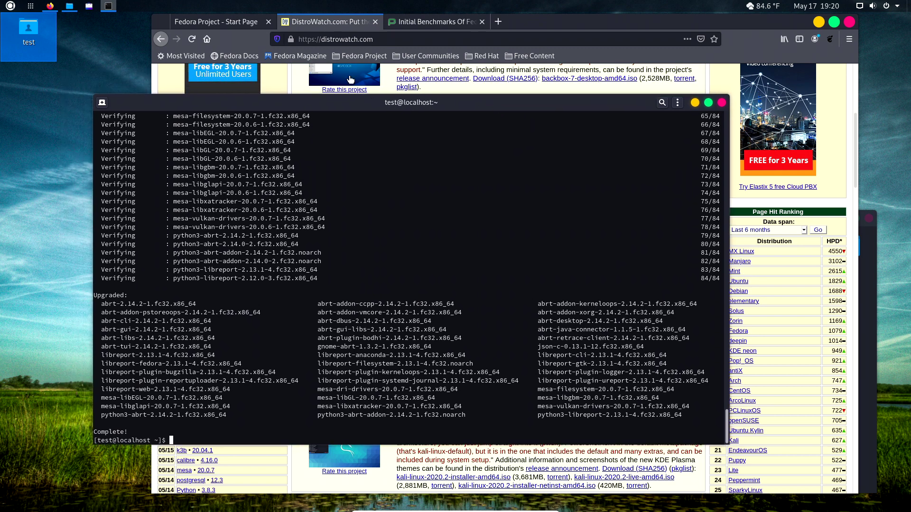
pyautogui.click(10, 5)
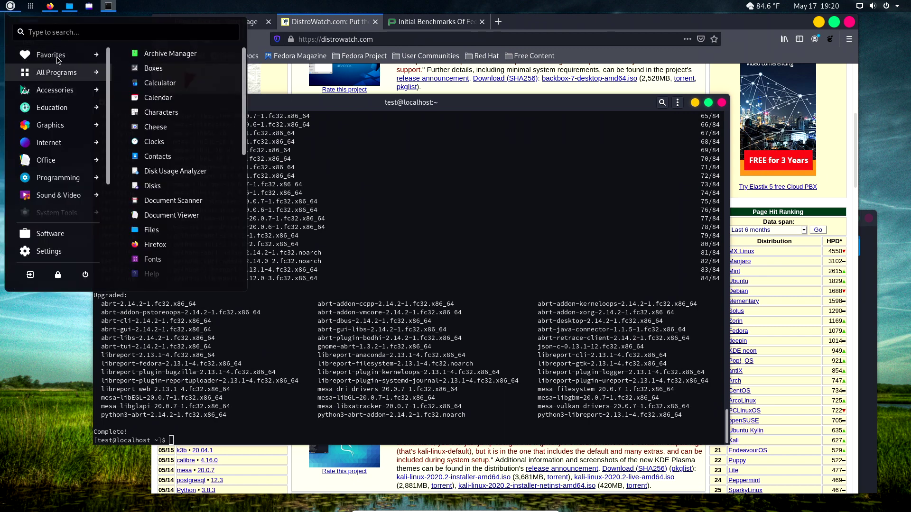
pyautogui.click(156, 83)
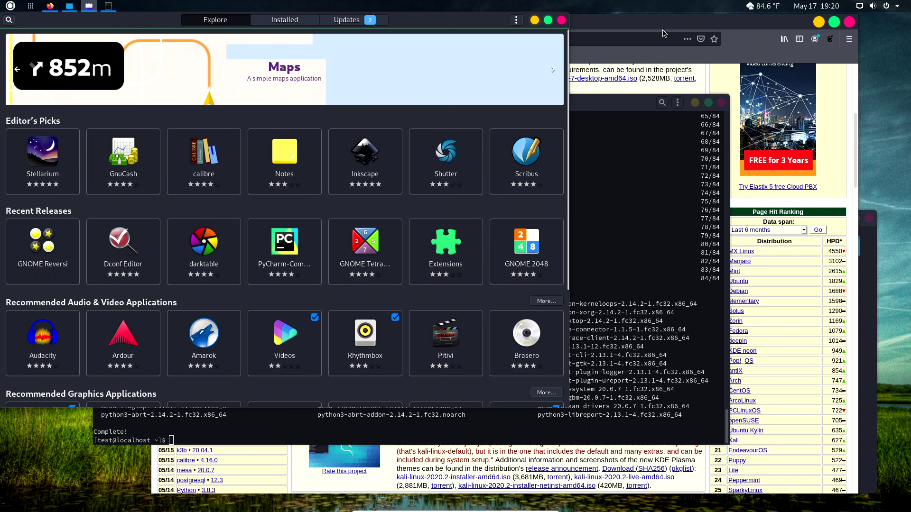
pyautogui.click(598, 178)
# Open the RPM Fusion homepage from a 'rpmfusion' search, then raise GNOME Software
pyautogui.click(494, 39)
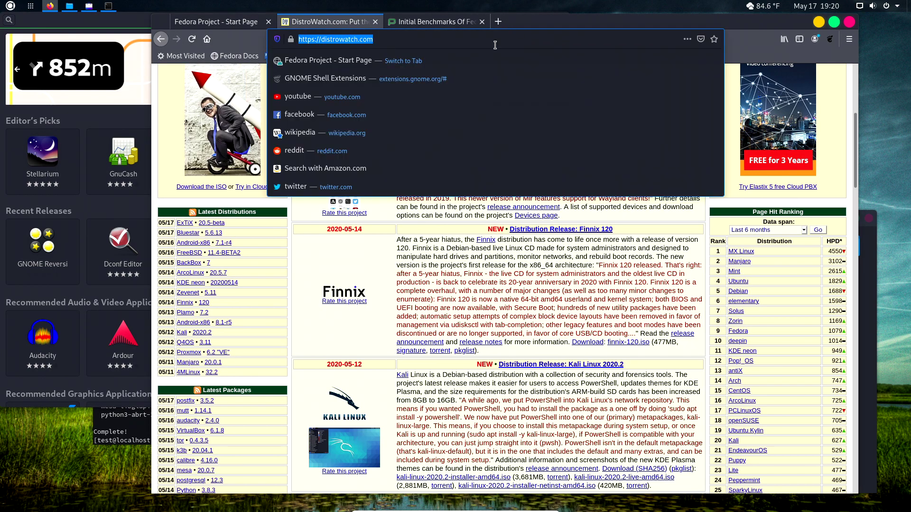
pyautogui.write('rpmfusion')
pyautogui.press('Return')
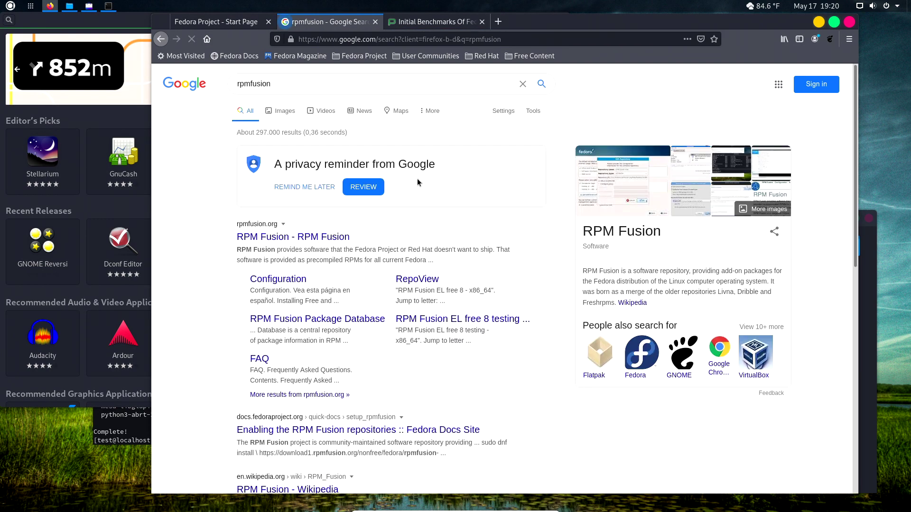
pyautogui.click(293, 236)
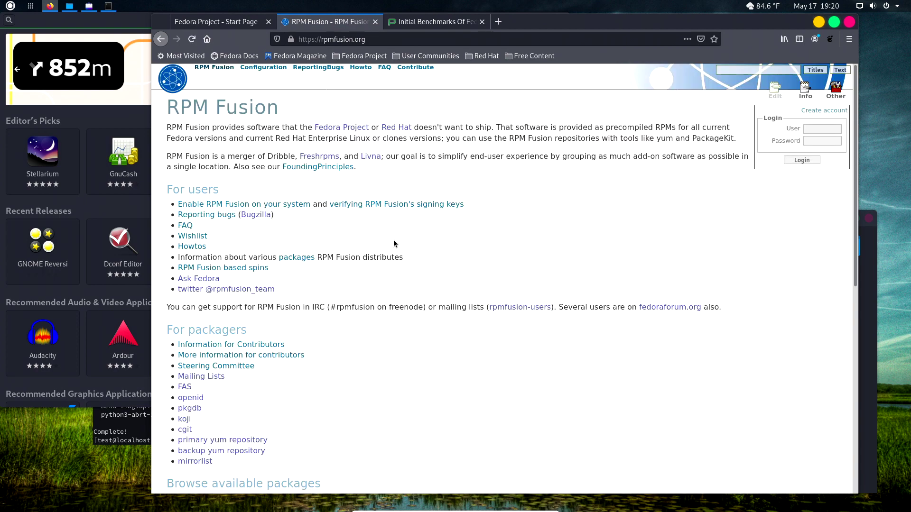
pyautogui.scroll(-5, 394, 240)
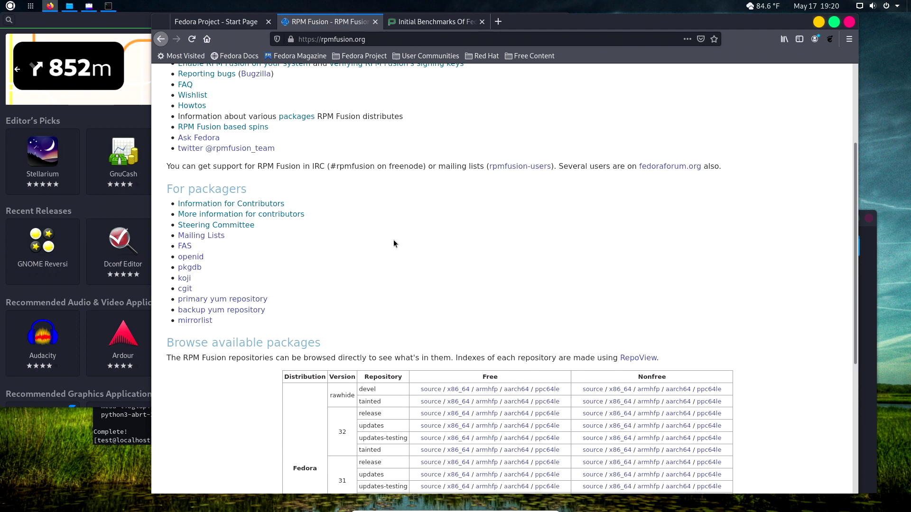
pyautogui.scroll(-5, 393, 240)
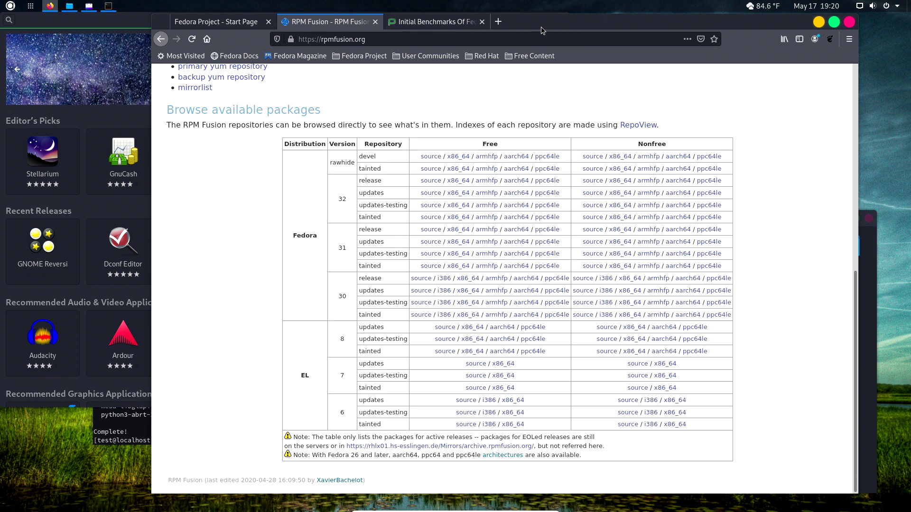
pyautogui.moveTo(540, 26); pyautogui.dragTo(561, 32)
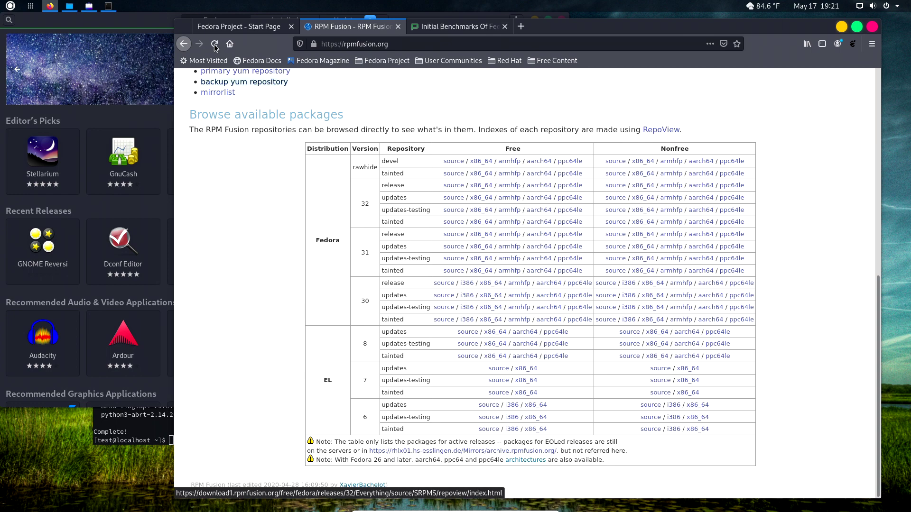
pyautogui.moveTo(162, 24); pyautogui.dragTo(230, 67)
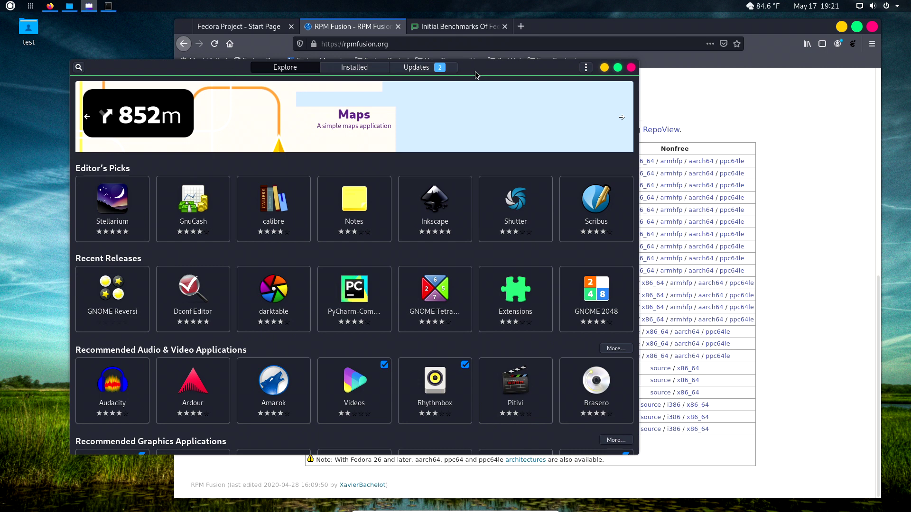
# Reposition GNOME Software, bringing Firefox and then Software to the front in turn
pyautogui.moveTo(231, 70); pyautogui.dragTo(212, 66)
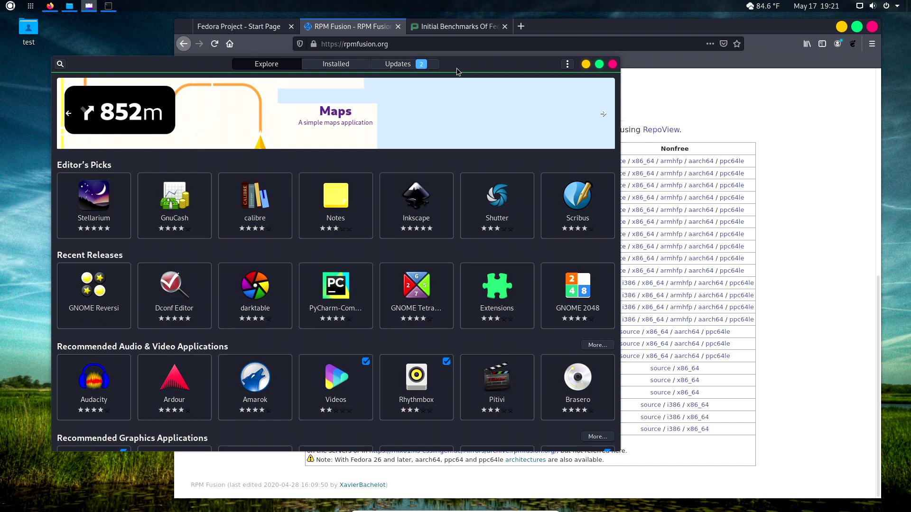
pyautogui.moveTo(458, 70); pyautogui.dragTo(450, 77)
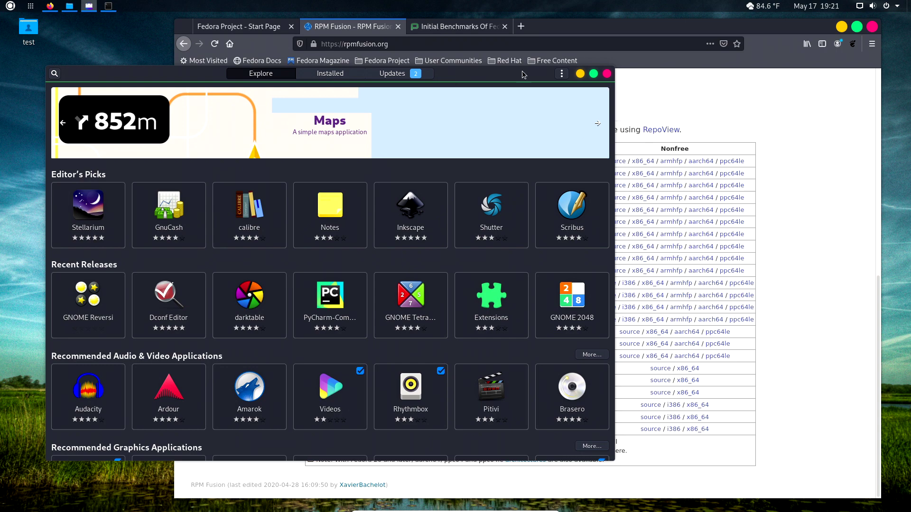
pyautogui.moveTo(560, 28); pyautogui.dragTo(579, 30)
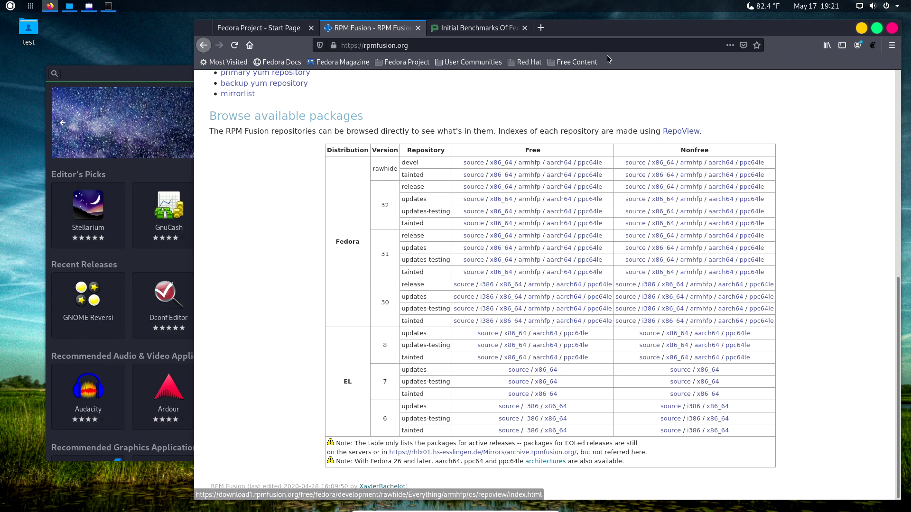
pyautogui.click(135, 97)
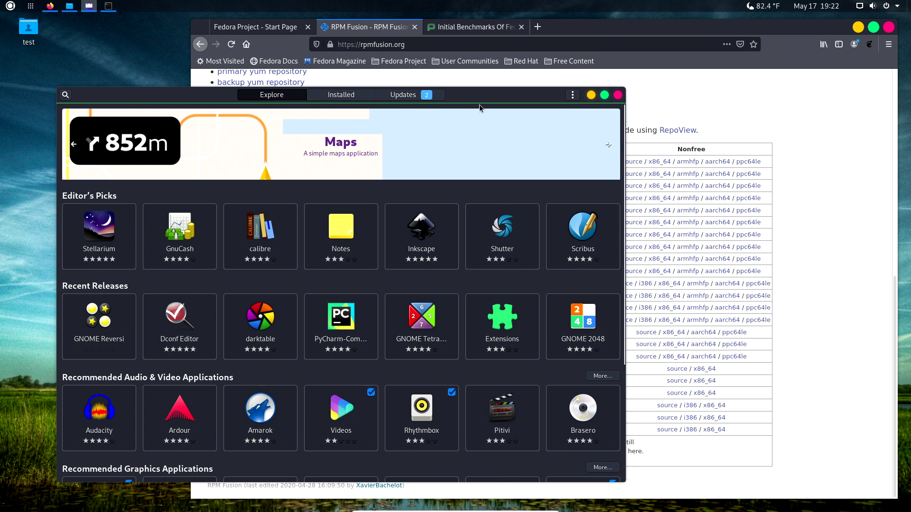
# Nudge GNOME Software into place and bring Firefox to the front, moved up and left
pyautogui.moveTo(507, 100); pyautogui.dragTo(525, 101)
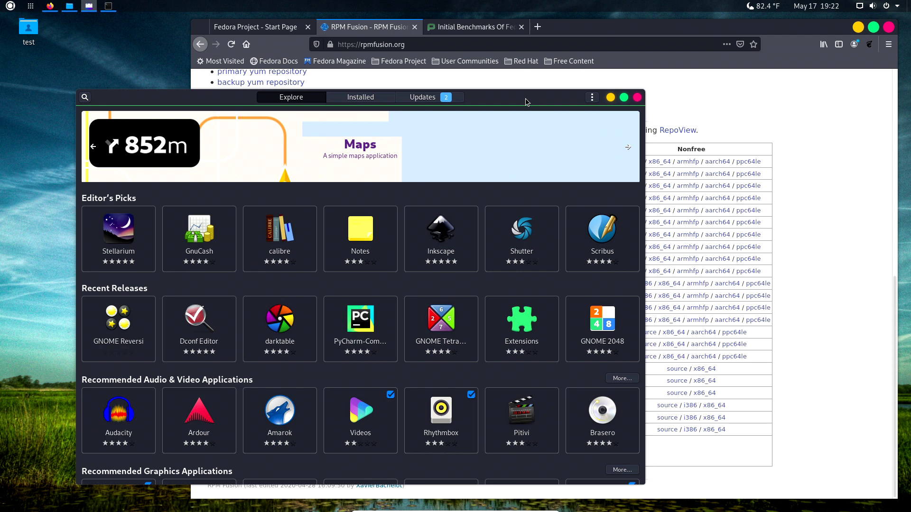
pyautogui.moveTo(525, 101); pyautogui.dragTo(524, 93)
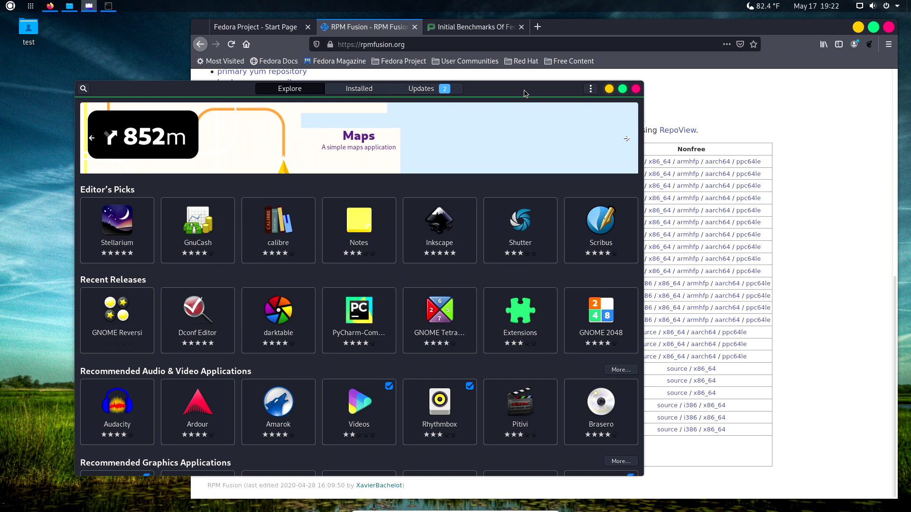
pyautogui.moveTo(524, 92); pyautogui.dragTo(515, 93)
pyautogui.moveTo(688, 29); pyautogui.dragTo(644, 26)
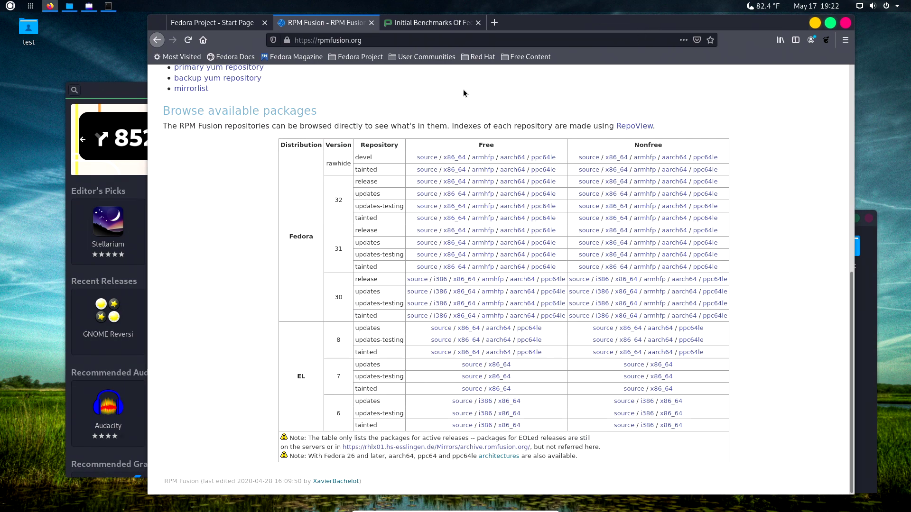
# Read the Phoronix Fedora 32 'Initial Benchmarks' article, then raise GNOME Software again
pyautogui.click(427, 22)
pyautogui.scroll(-3, 555, 143)
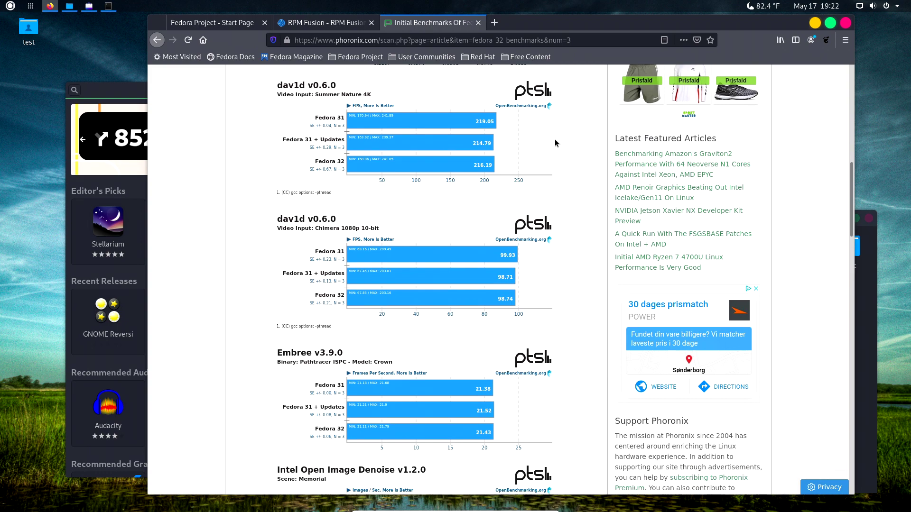
pyautogui.scroll(-4, 556, 143)
pyautogui.scroll(-4, 555, 143)
pyautogui.scroll(-4, 556, 143)
pyautogui.scroll(-3, 555, 143)
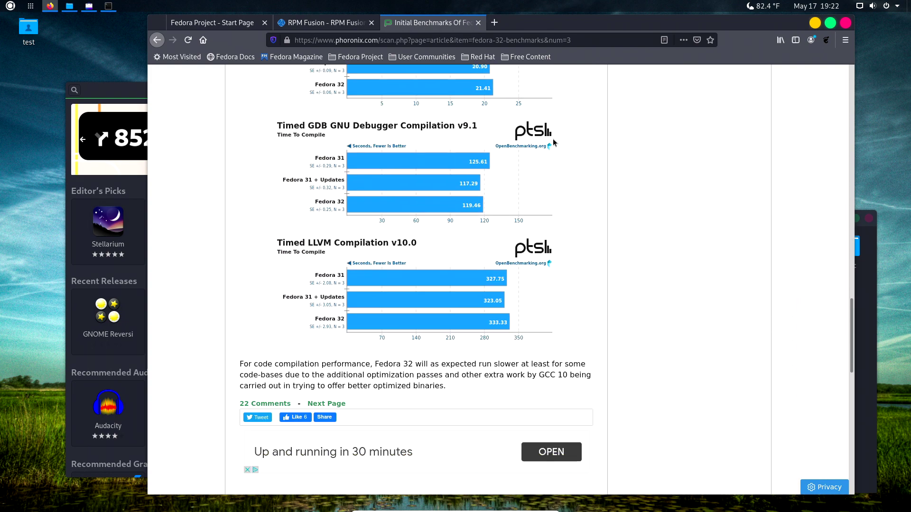
pyautogui.scroll(-2, 553, 142)
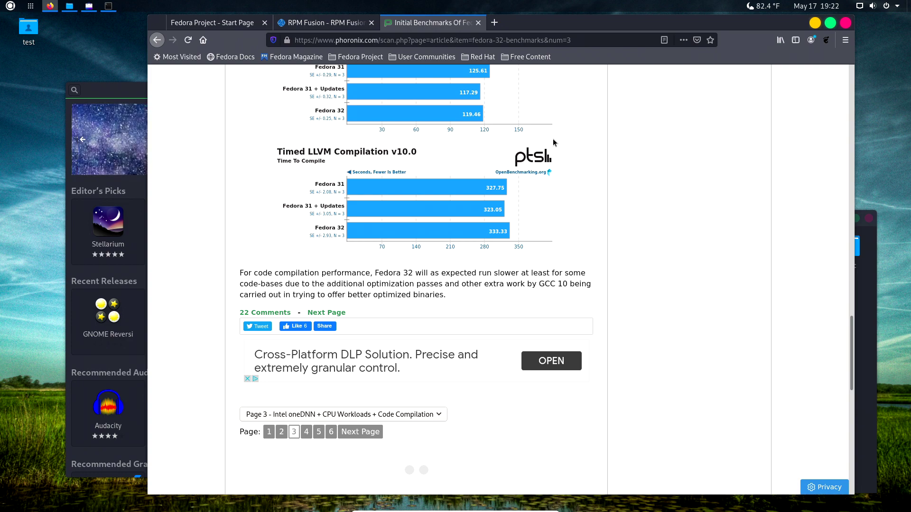
pyautogui.scroll(3, 553, 139)
pyautogui.scroll(2, 553, 139)
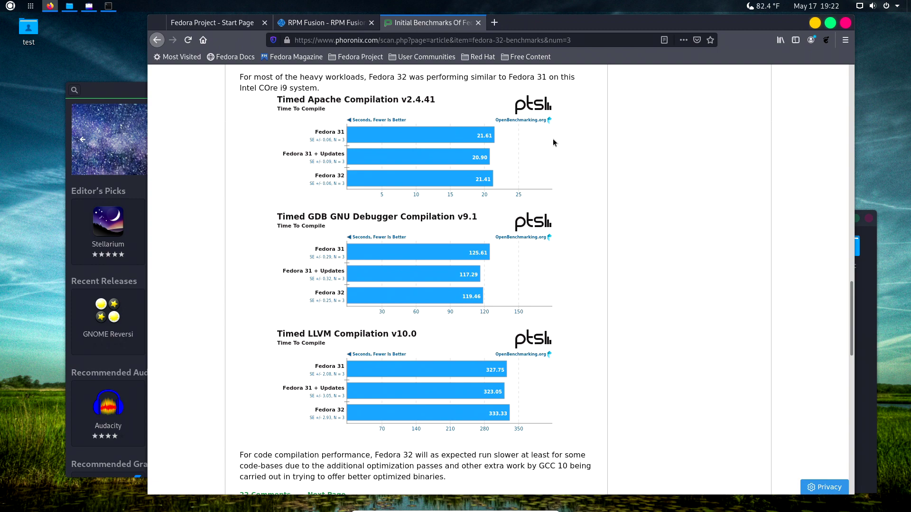
pyautogui.scroll(3, 553, 142)
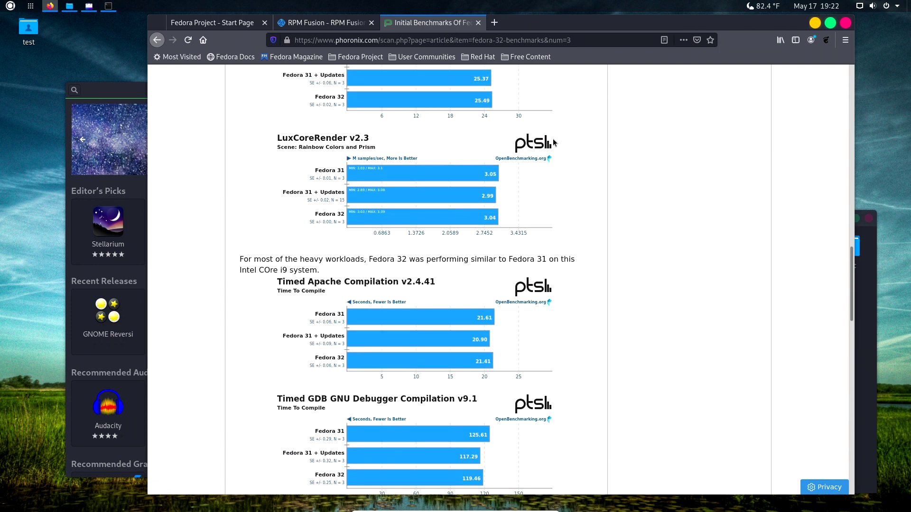
pyautogui.scroll(3, 553, 142)
pyautogui.scroll(4, 553, 143)
pyautogui.scroll(3, 553, 142)
pyautogui.scroll(2, 553, 143)
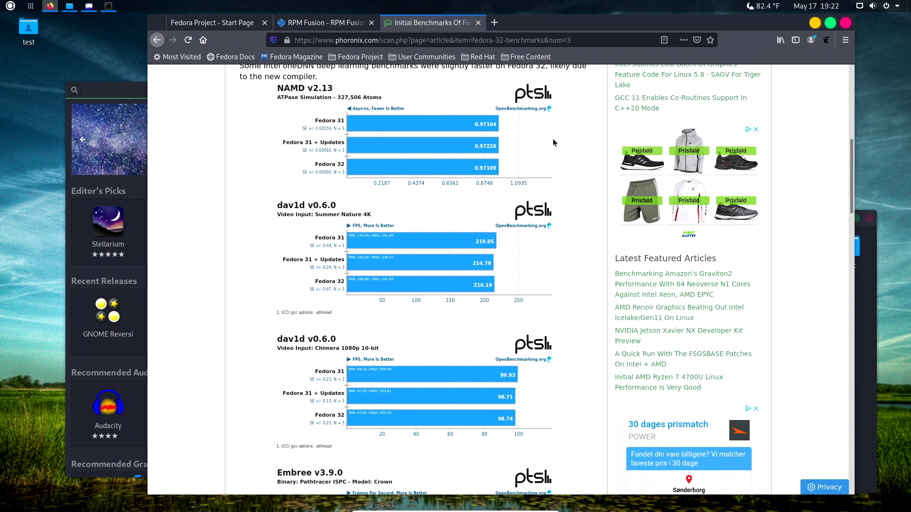
pyautogui.scroll(3, 553, 143)
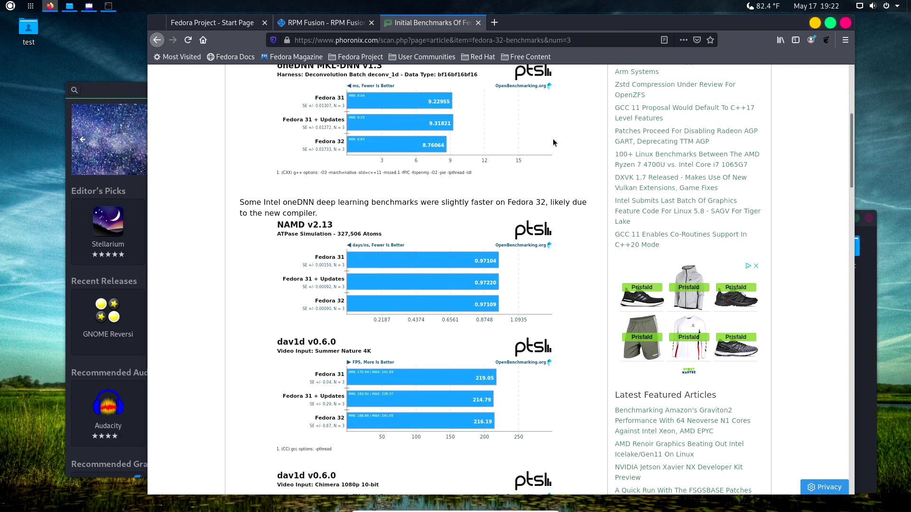
pyautogui.scroll(3, 553, 142)
pyautogui.scroll(3, 553, 143)
pyautogui.scroll(2, 553, 143)
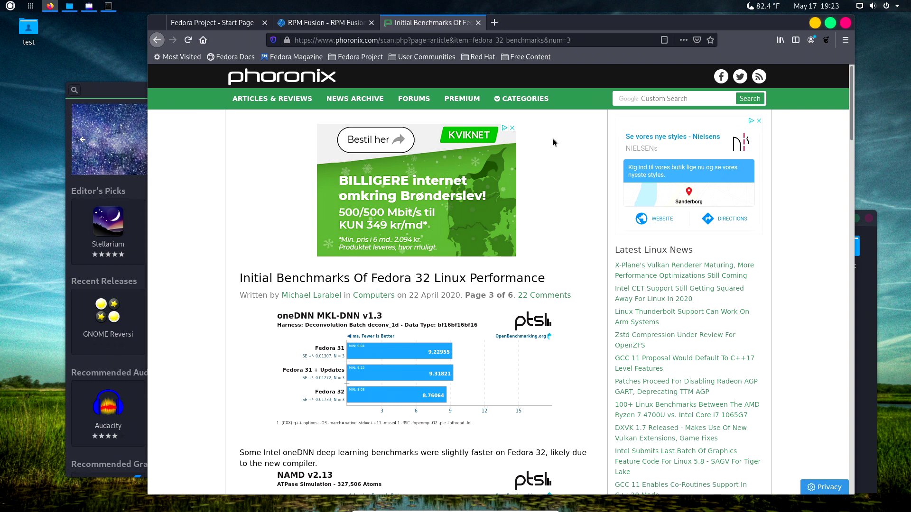
pyautogui.scroll(-3, 553, 142)
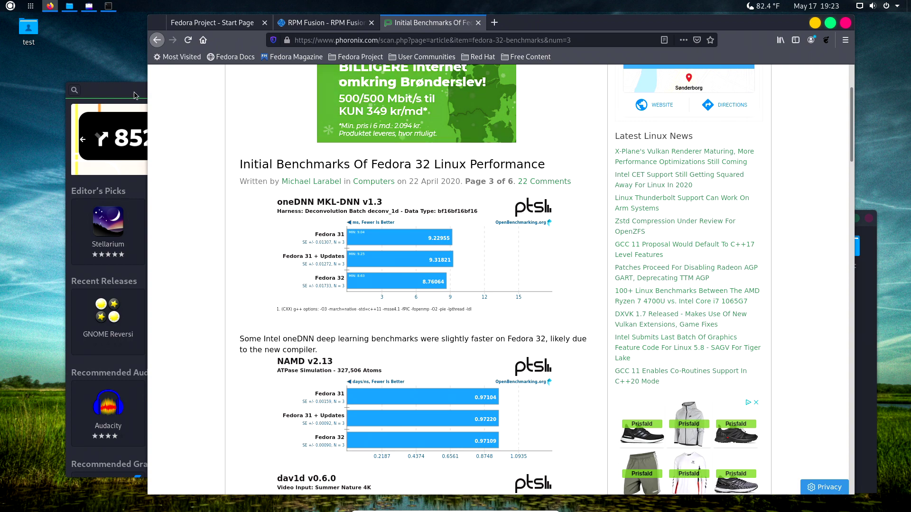
pyautogui.moveTo(135, 92); pyautogui.dragTo(158, 71)
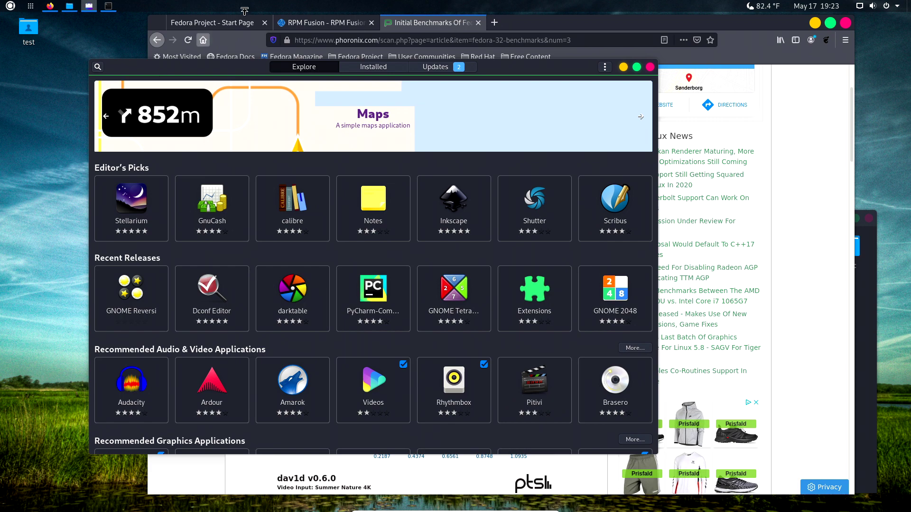
# Search for snapcraft in a new tab and open Snapcraft's Arch Linux snap install guide
pyautogui.click(494, 22)
pyautogui.write('s')
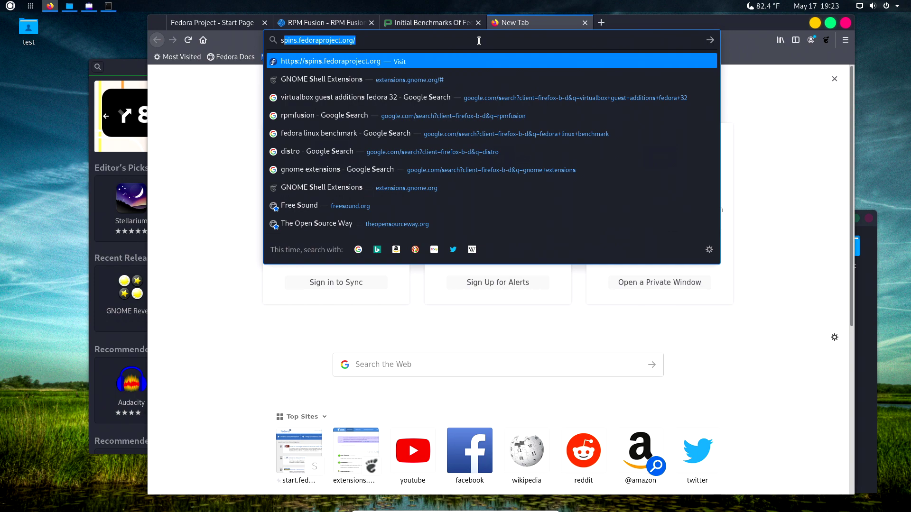
pyautogui.write('napcraft')
pyautogui.press('Return')
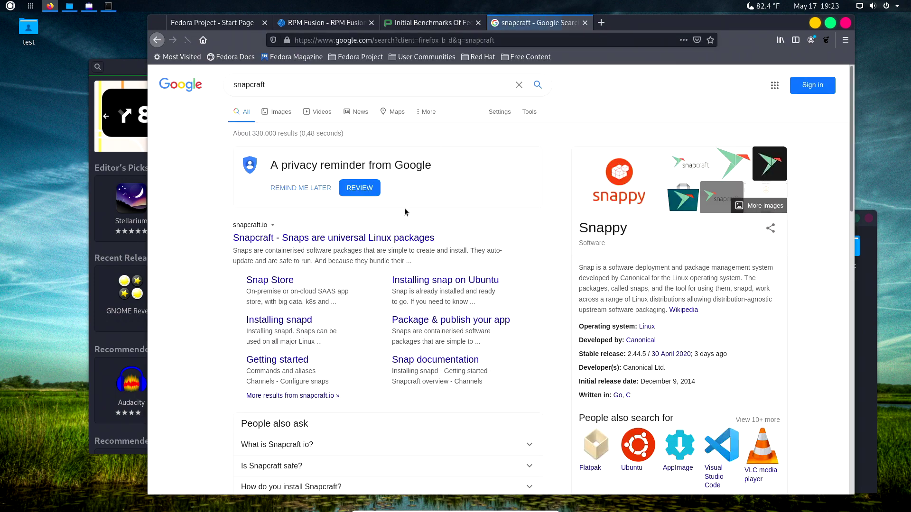
pyautogui.click(372, 238)
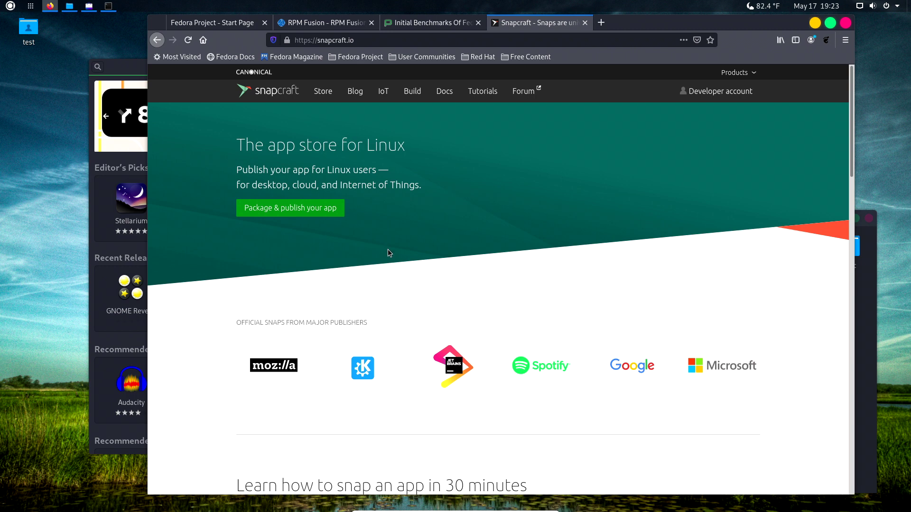
pyautogui.scroll(-3, 388, 249)
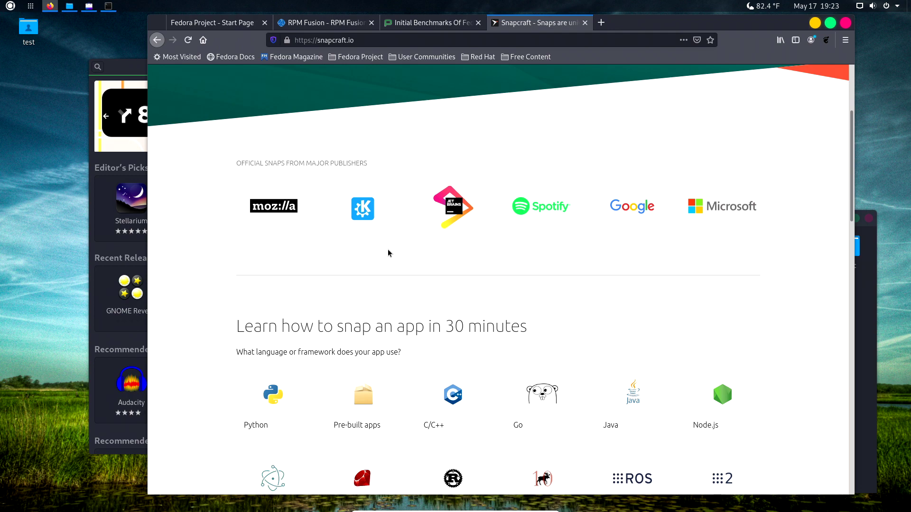
pyautogui.scroll(-5, 387, 252)
pyautogui.scroll(-5, 388, 252)
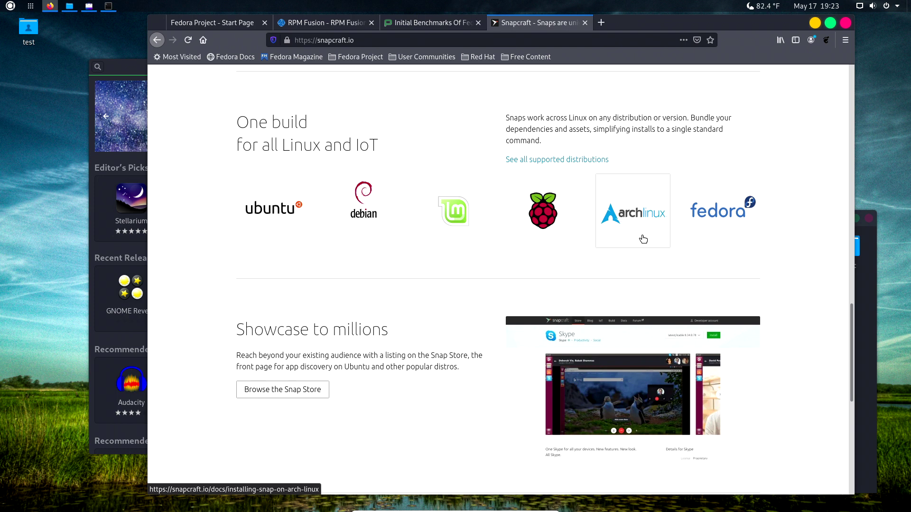
pyautogui.click(643, 238)
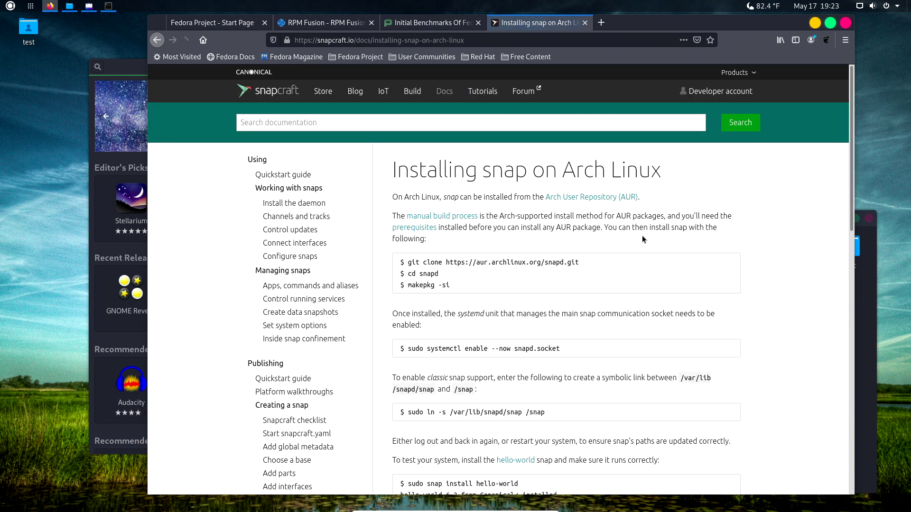
pyautogui.scroll(-3, 651, 262)
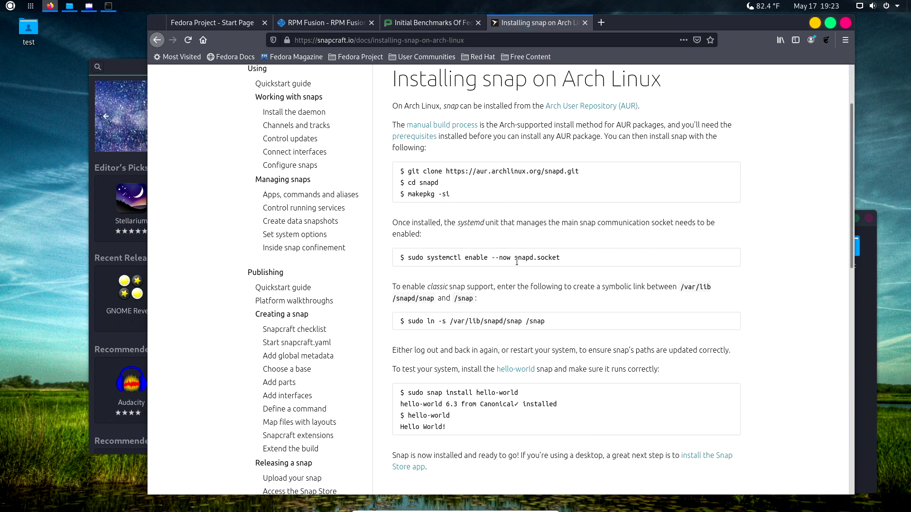
pyautogui.scroll(-3, 514, 209)
pyautogui.scroll(3, 515, 209)
pyautogui.scroll(3, 560, 223)
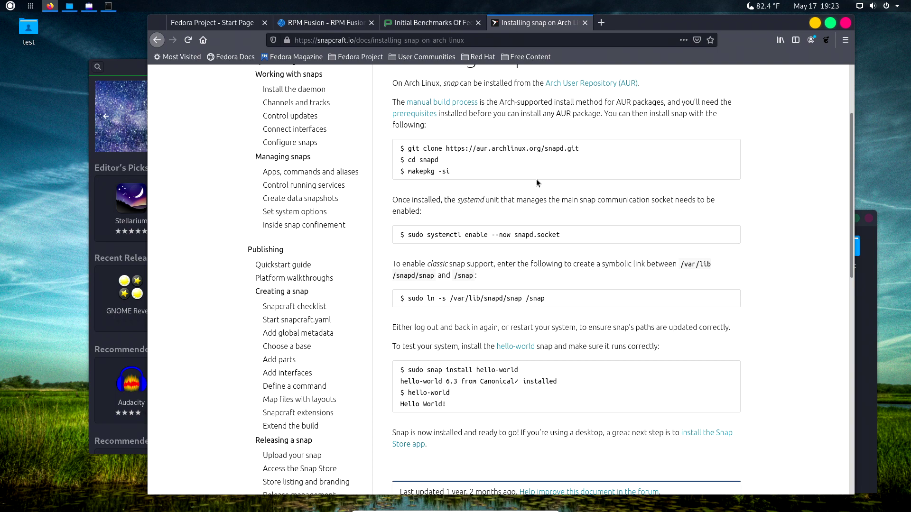
pyautogui.scroll(2, 577, 206)
pyautogui.scroll(1, 648, 231)
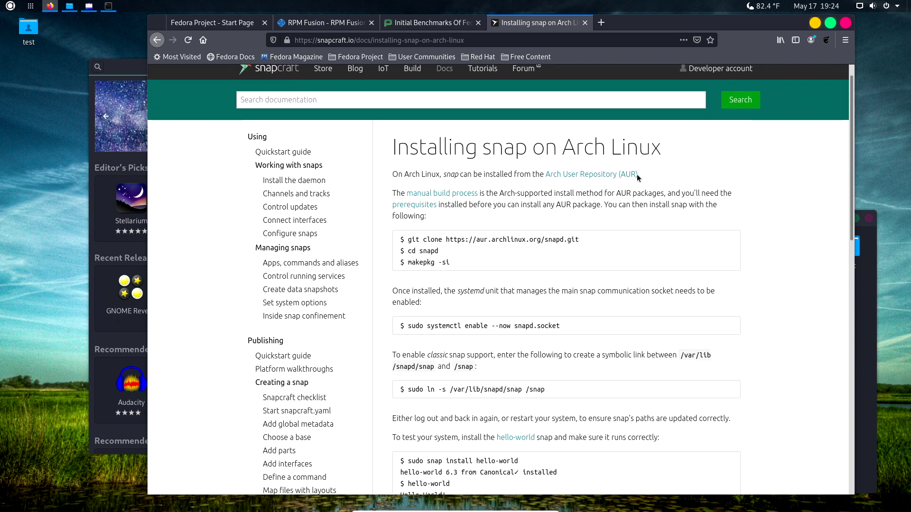
# Highlight the guide's first sentence and the Arch Linux install commands, clearing each selection
pyautogui.moveTo(637, 174); pyautogui.dragTo(391, 173)
pyautogui.click(645, 176)
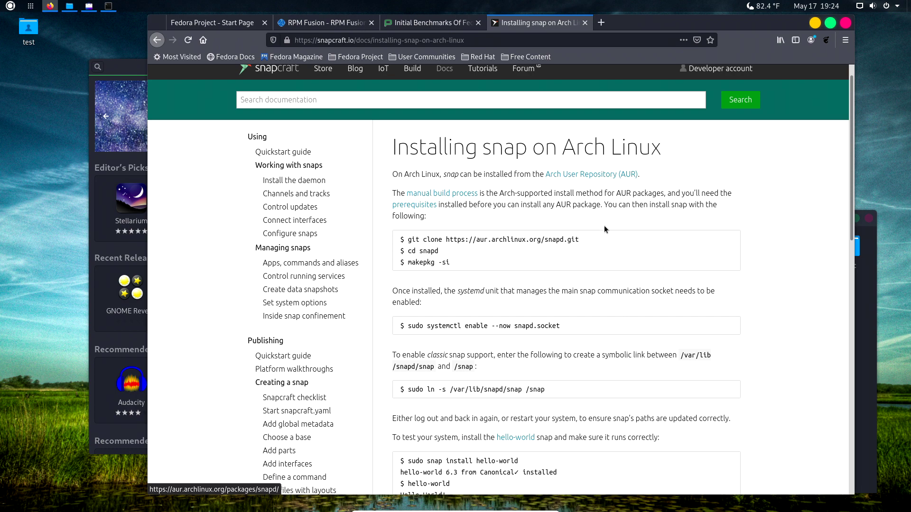
pyautogui.moveTo(450, 263); pyautogui.dragTo(418, 238)
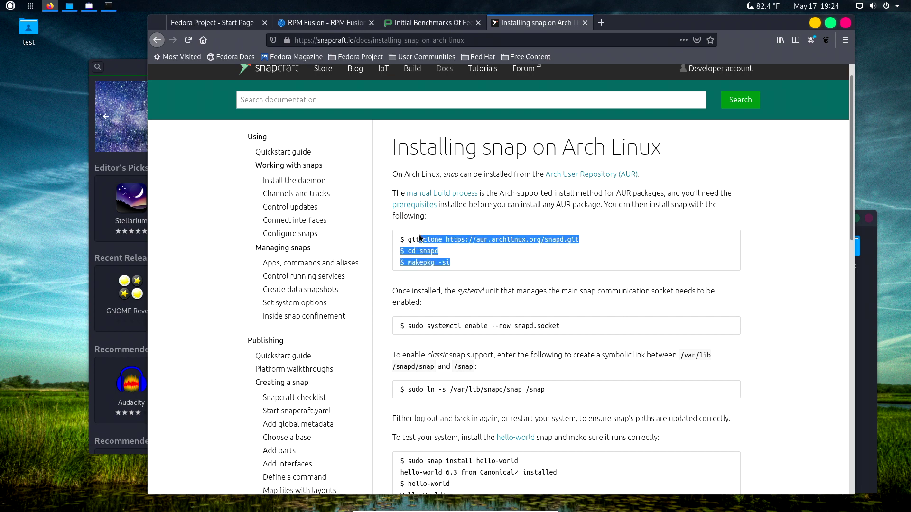
pyautogui.click(595, 242)
# Go back to Snapcraft's home page, open the Fedora guide and select the dnf install snapd command
pyautogui.click(156, 41)
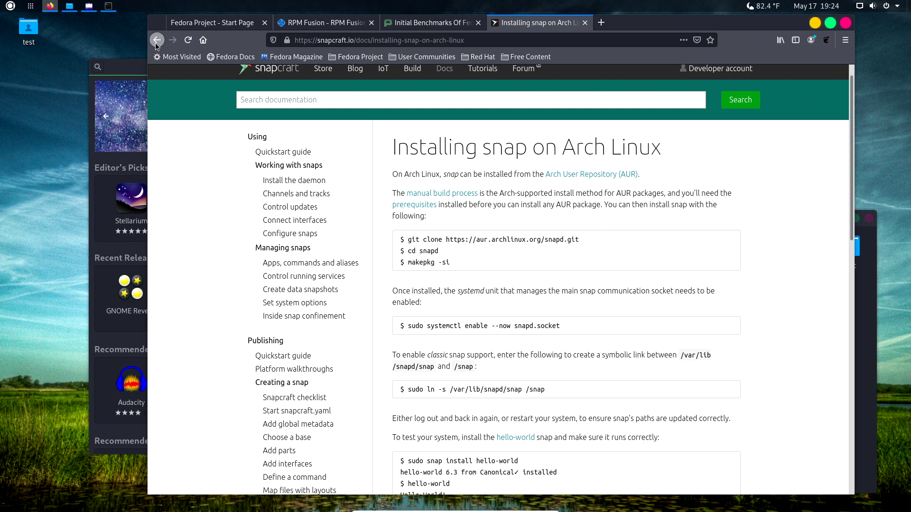
pyautogui.click(712, 211)
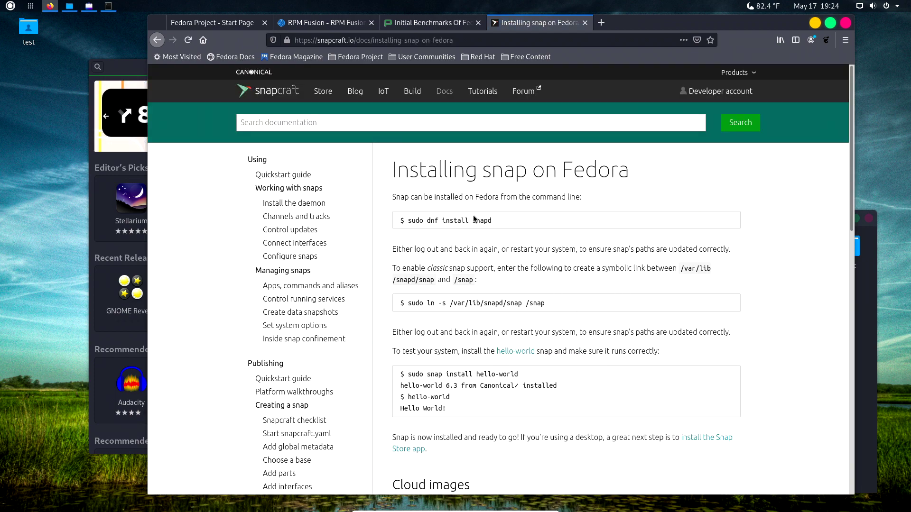
pyautogui.moveTo(412, 220); pyautogui.dragTo(492, 252)
pyautogui.click(484, 242)
# Highlight the symbolic link command line and part of the install commands in the Fedora guide
pyautogui.moveTo(400, 303); pyautogui.dragTo(545, 302)
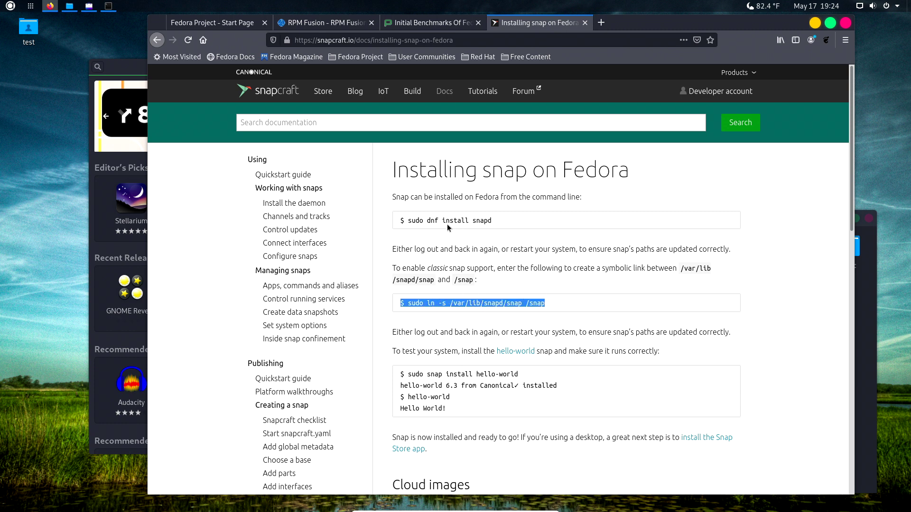
pyautogui.moveTo(431, 220); pyautogui.dragTo(489, 220)
pyautogui.moveTo(430, 303); pyautogui.dragTo(546, 303)
# Bring the terminal with the completed dnf update over Firefox and nudge it down-left
pyautogui.click(435, 22)
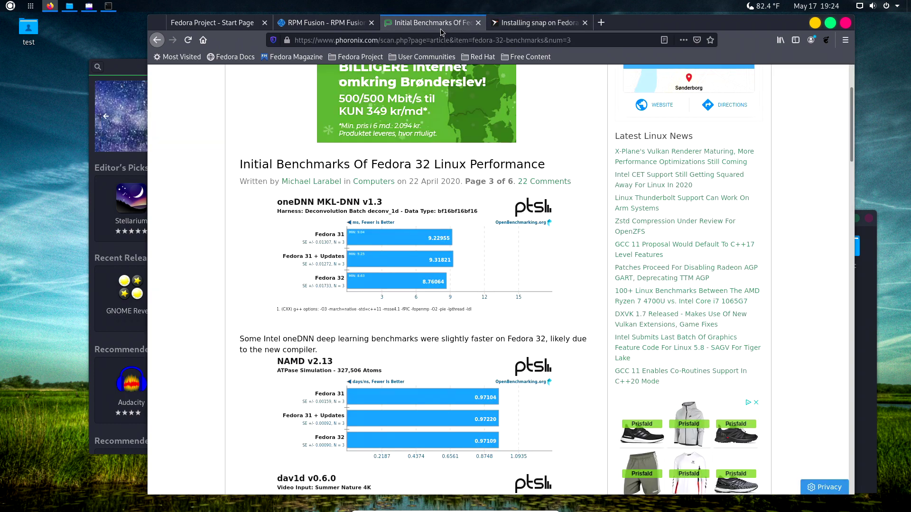
pyautogui.scroll(3, 585, 297)
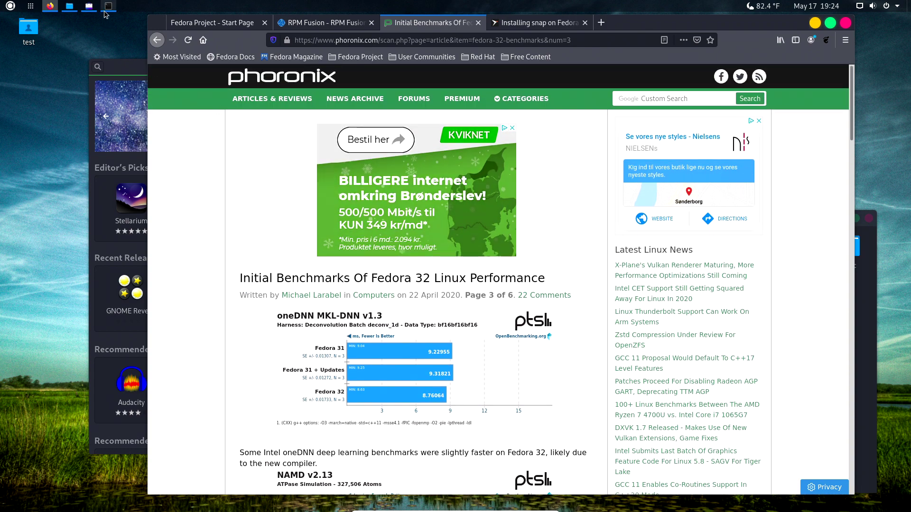
pyautogui.hotkey('alt', 'Tab')
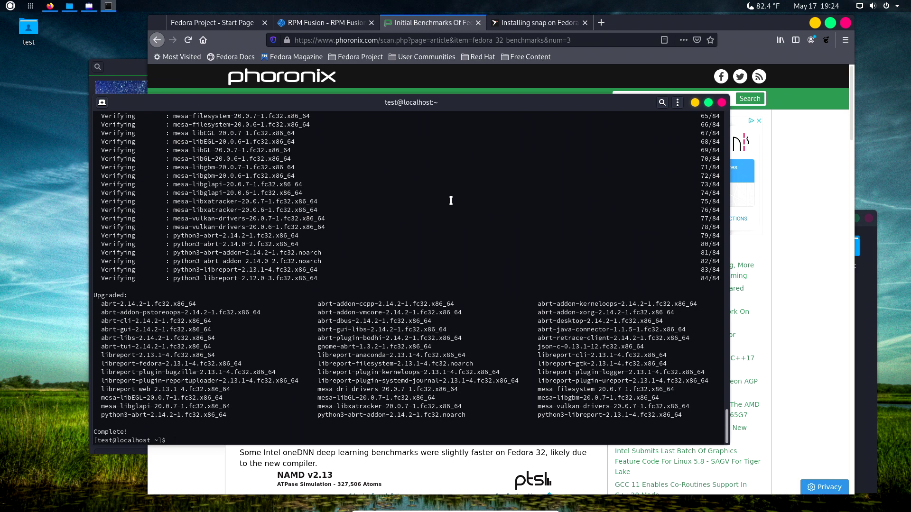
pyautogui.scroll(5, 463, 229)
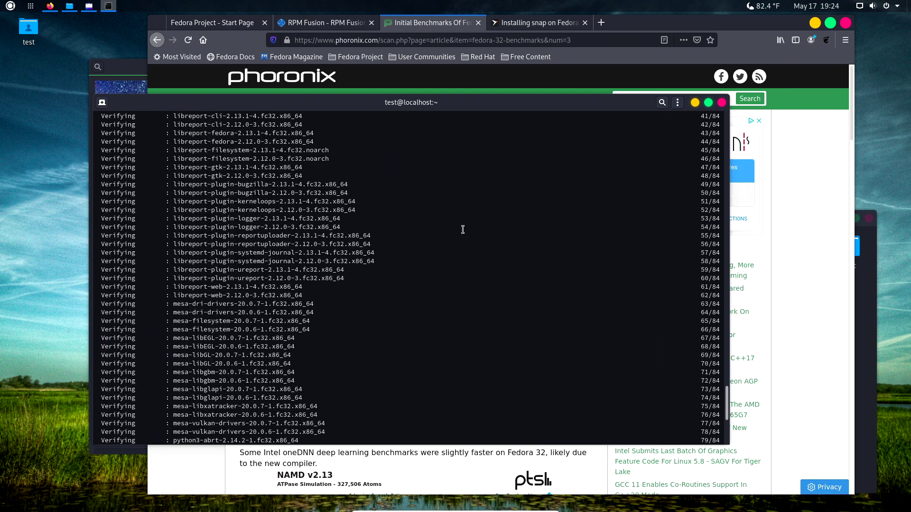
pyautogui.scroll(5, 462, 230)
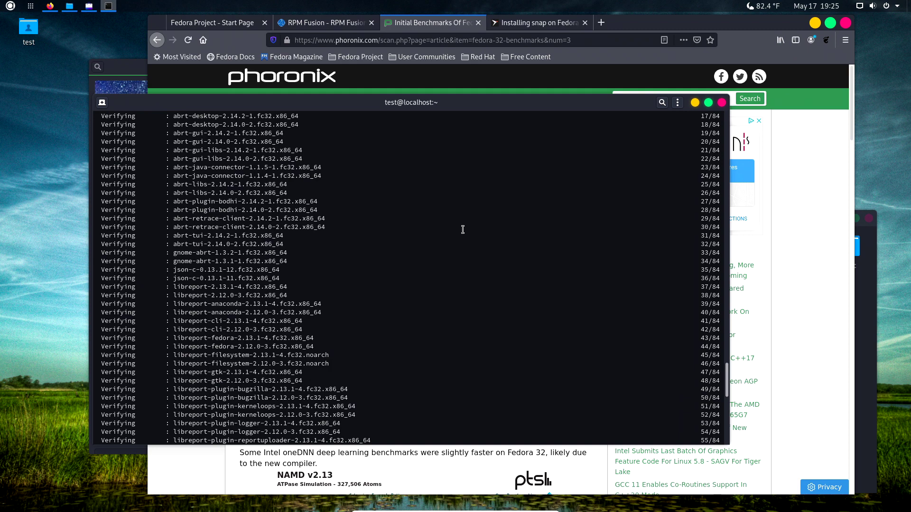
pyautogui.scroll(-10, 462, 230)
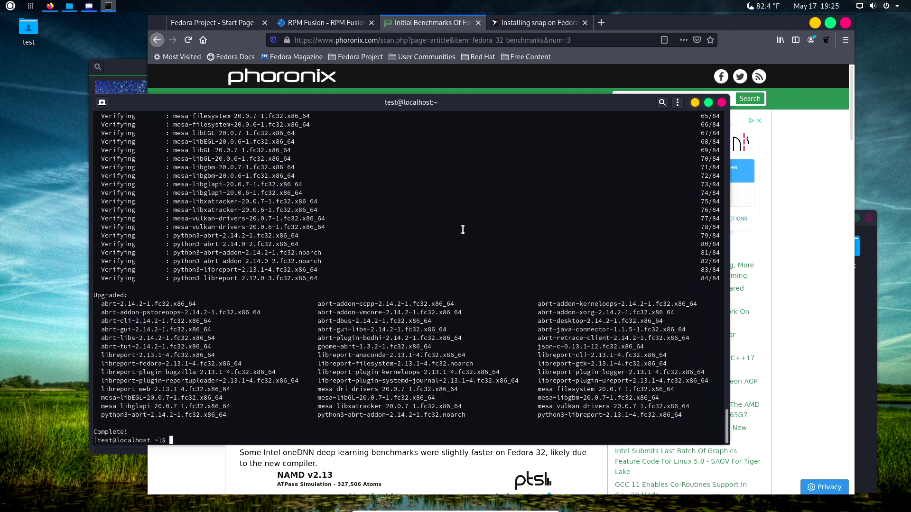
pyautogui.scroll(5, 463, 229)
pyautogui.scroll(5, 463, 229)
pyautogui.scroll(5, 463, 230)
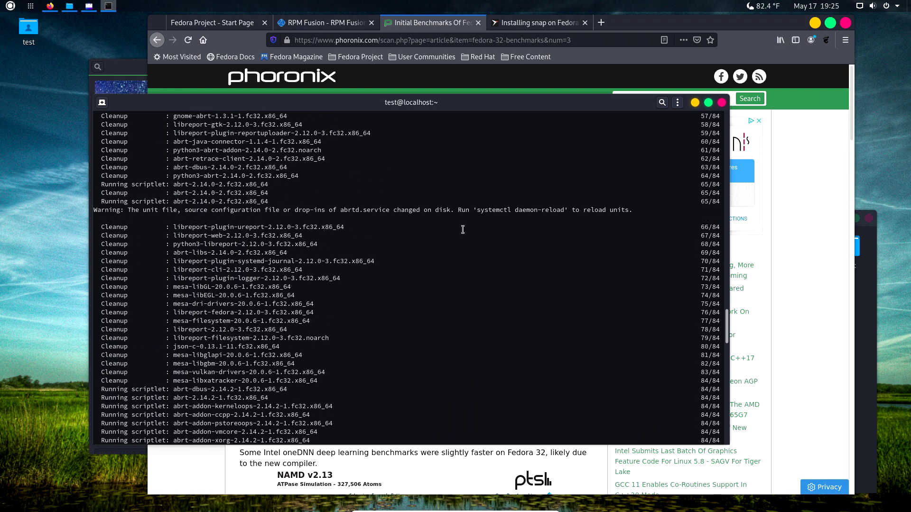
pyautogui.scroll(3, 463, 230)
pyautogui.scroll(5, 463, 230)
pyautogui.scroll(5, 463, 229)
pyautogui.scroll(5, 456, 228)
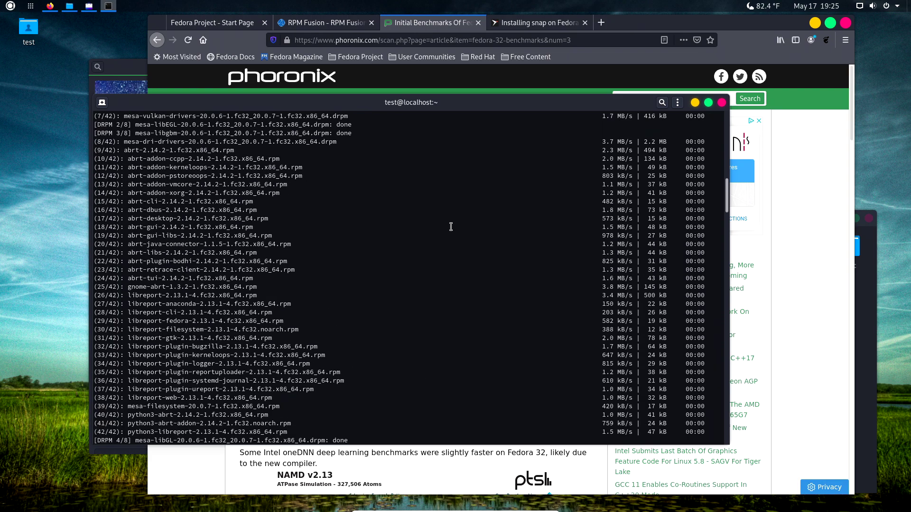
pyautogui.scroll(5, 451, 229)
pyautogui.scroll(5, 452, 228)
pyautogui.scroll(-10, 451, 228)
pyautogui.scroll(-10, 451, 231)
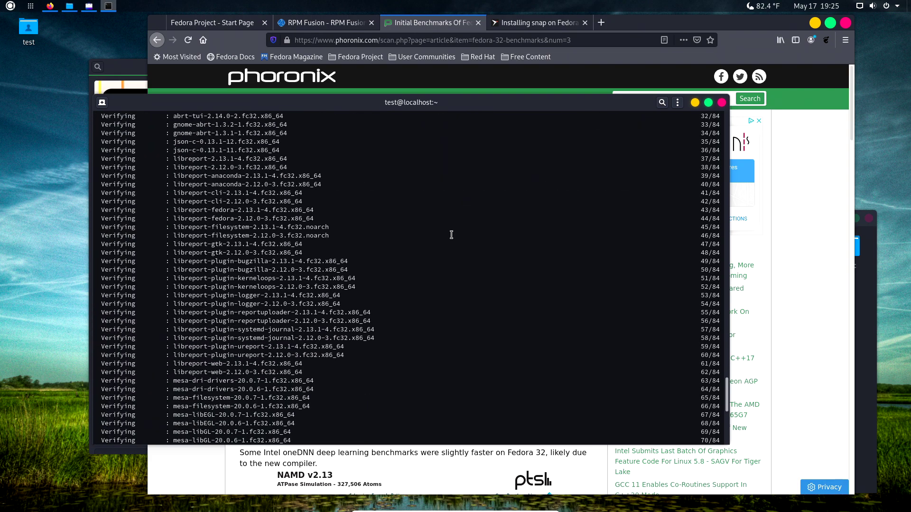
pyautogui.scroll(-10, 451, 235)
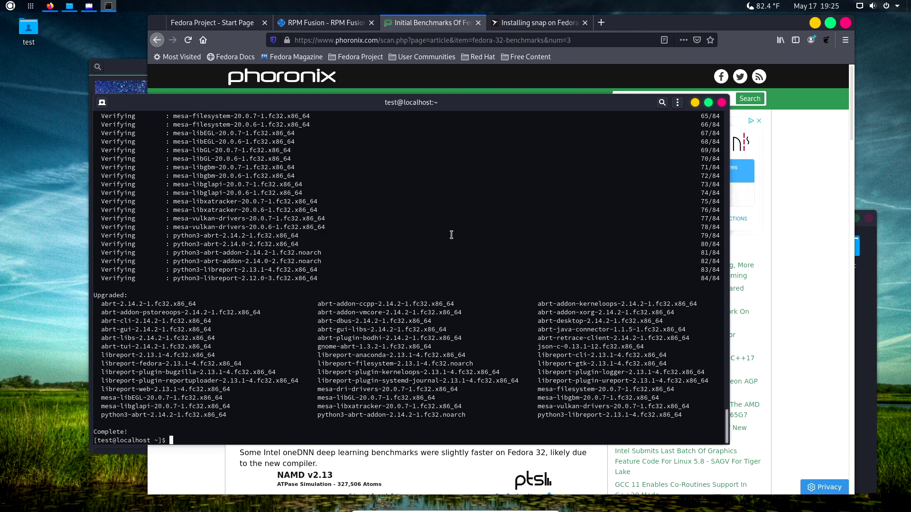
pyautogui.scroll(5, 451, 235)
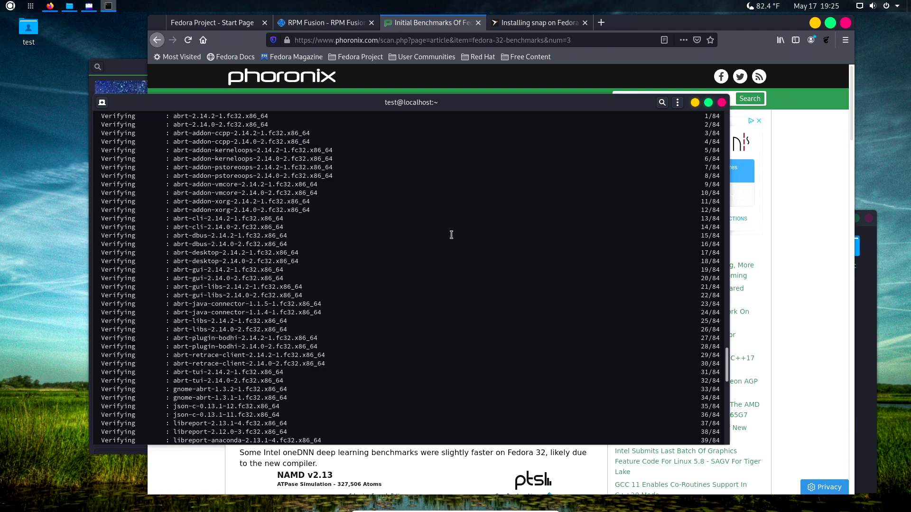
pyautogui.scroll(5, 450, 235)
pyautogui.scroll(5, 450, 235)
pyautogui.scroll(5, 451, 235)
pyautogui.scroll(5, 451, 235)
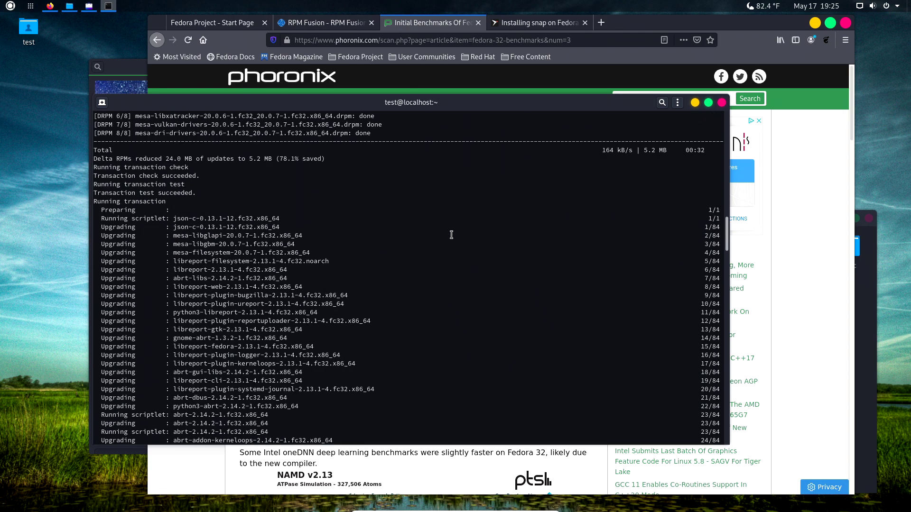
pyautogui.scroll(5, 451, 235)
pyautogui.scroll(5, 450, 234)
pyautogui.scroll(5, 451, 235)
pyautogui.scroll(5, 451, 235)
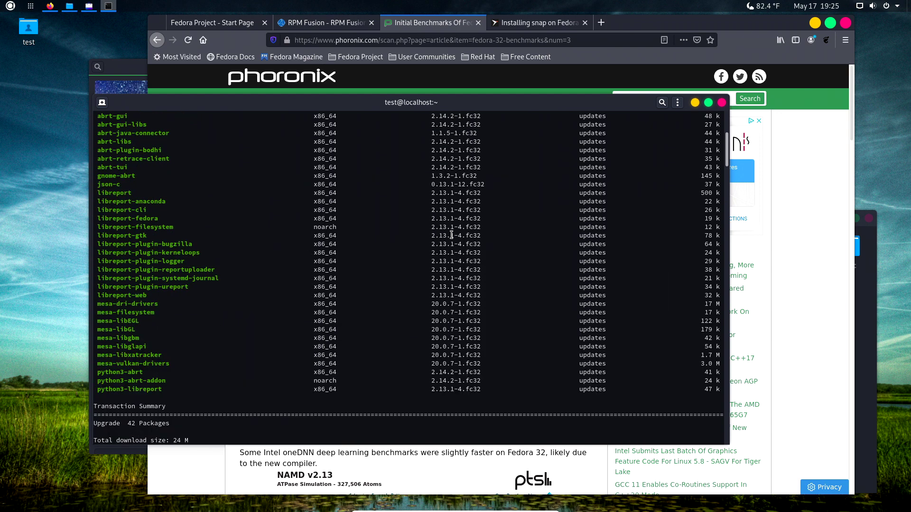
pyautogui.scroll(5, 450, 234)
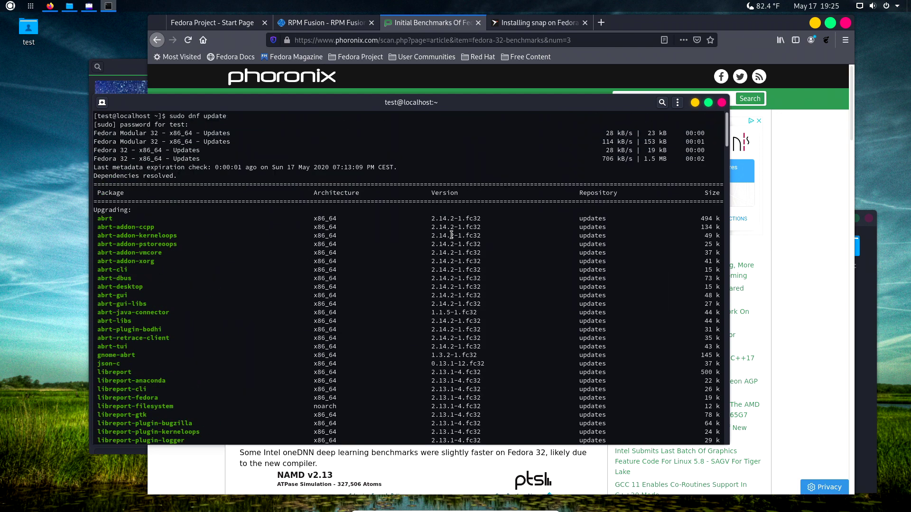
pyautogui.scroll(-5, 451, 236)
pyautogui.scroll(-5, 450, 235)
pyautogui.scroll(-5, 450, 236)
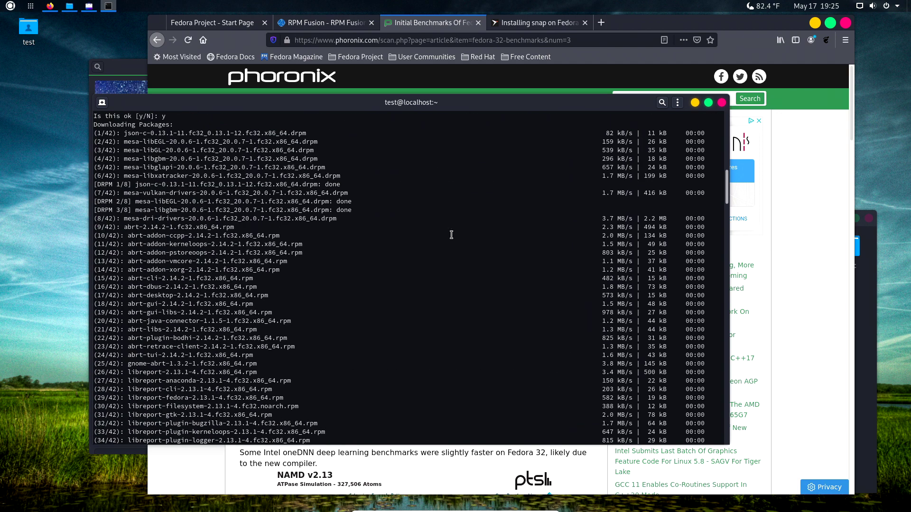
pyautogui.scroll(-5, 450, 235)
pyautogui.scroll(-5, 451, 235)
pyautogui.scroll(-5, 450, 235)
pyautogui.scroll(-5, 451, 235)
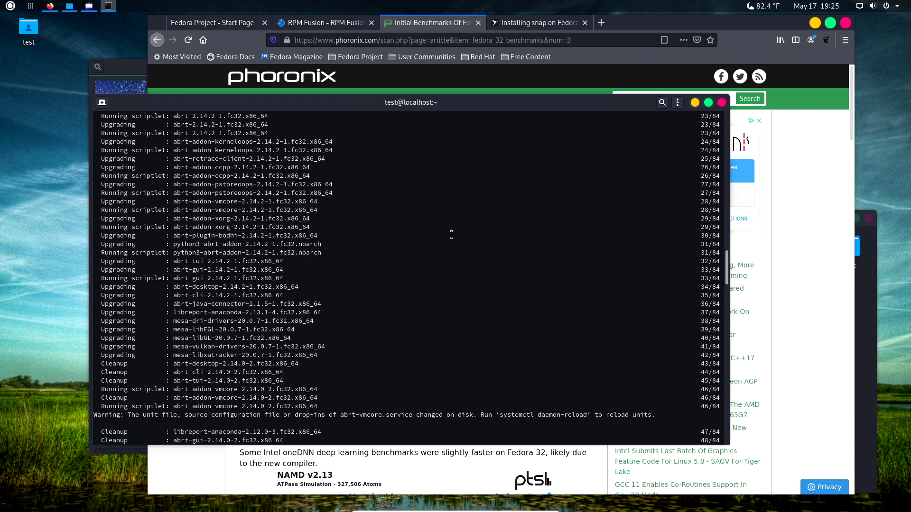
pyautogui.scroll(-5, 450, 234)
pyautogui.scroll(-5, 450, 234)
pyautogui.scroll(-5, 451, 236)
pyautogui.scroll(-5, 446, 235)
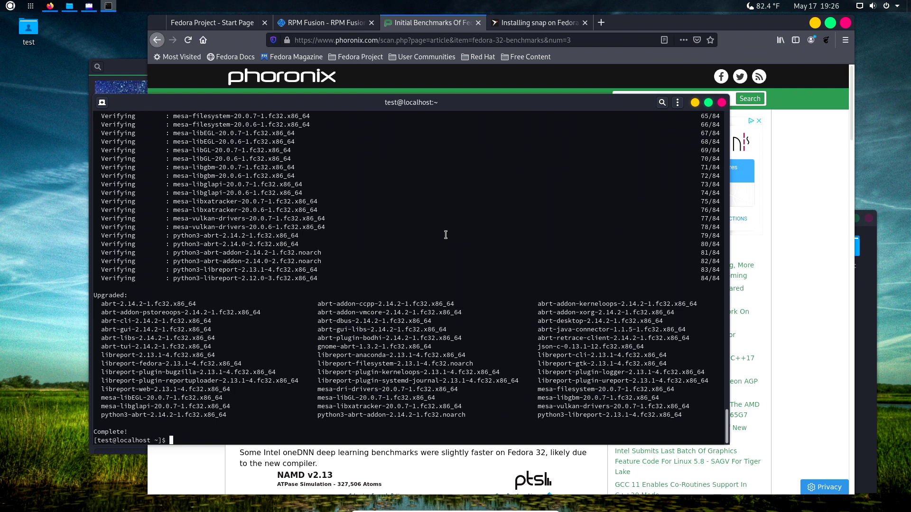
pyautogui.moveTo(473, 100); pyautogui.dragTo(446, 112)
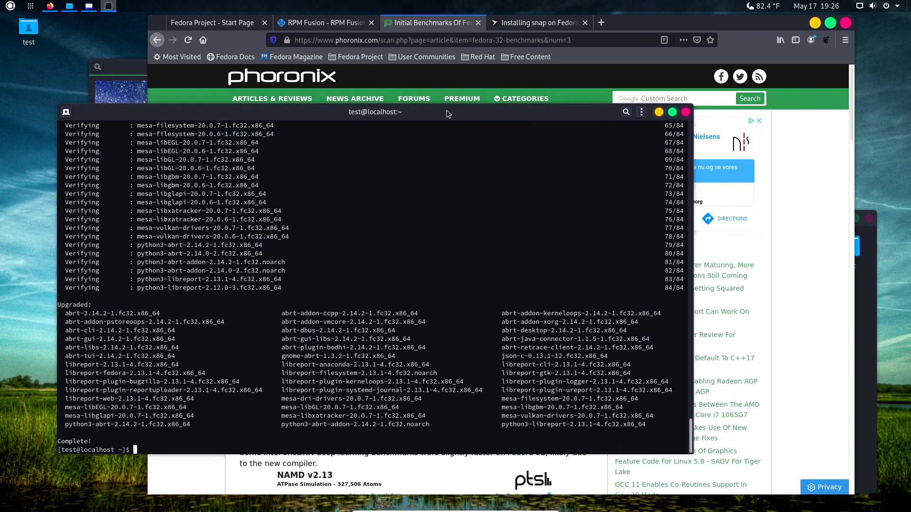
# Raise Firefox on the RPM Fusion tab, then bring GNOME Software's Explore page in front
pyautogui.click(328, 22)
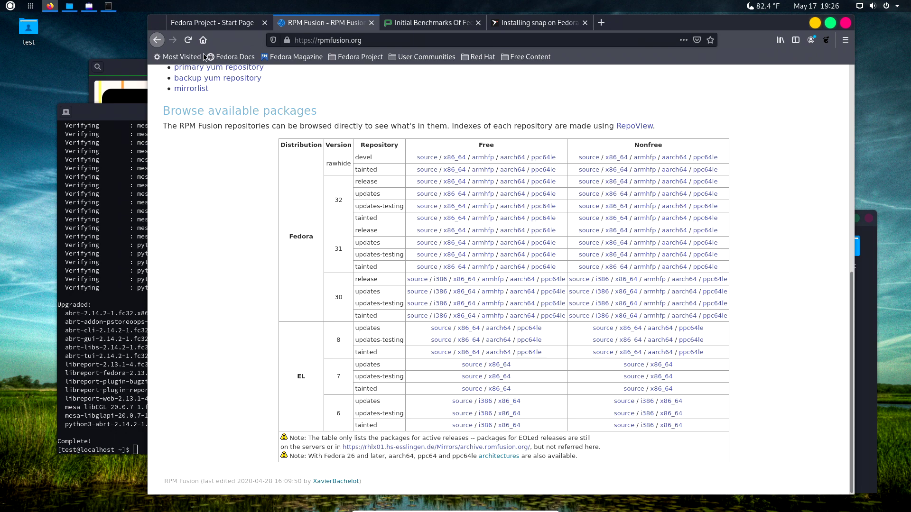
pyautogui.click(120, 67)
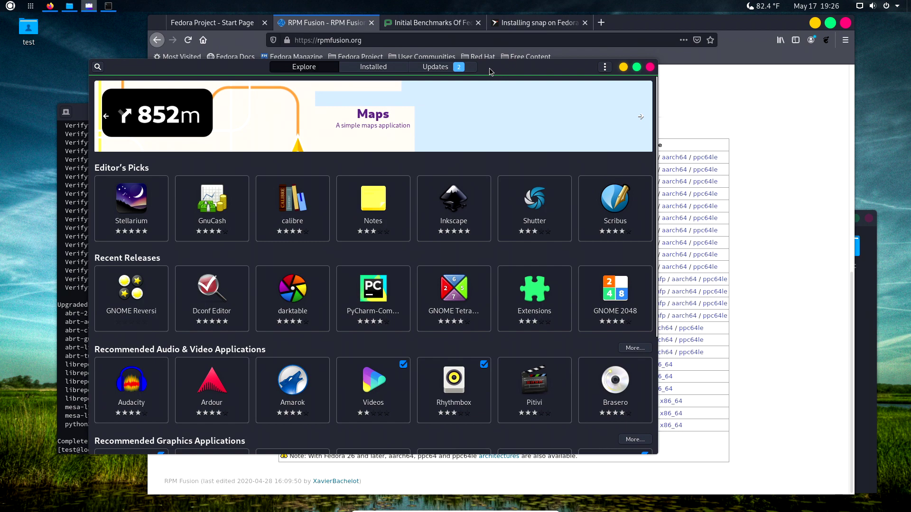
# Minimize Firefox and reposition the GNOME Software window showing the Explore page
pyautogui.moveTo(489, 69); pyautogui.dragTo(569, 107)
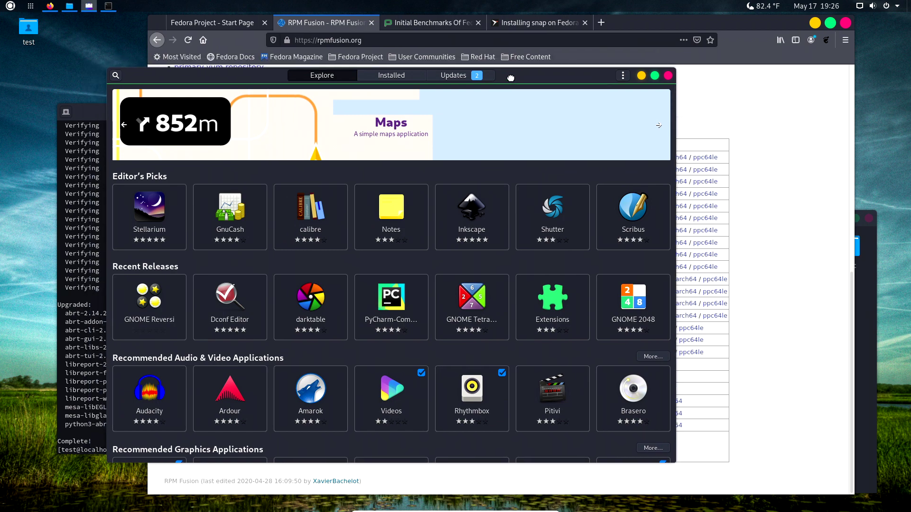
pyautogui.moveTo(748, 23); pyautogui.dragTo(768, 34)
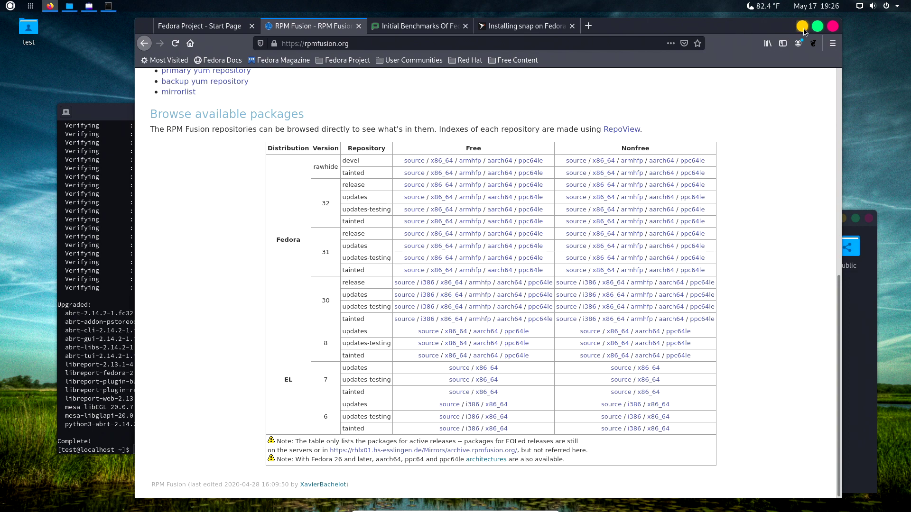
pyautogui.click(804, 28)
pyautogui.moveTo(633, 105); pyautogui.dragTo(641, 46)
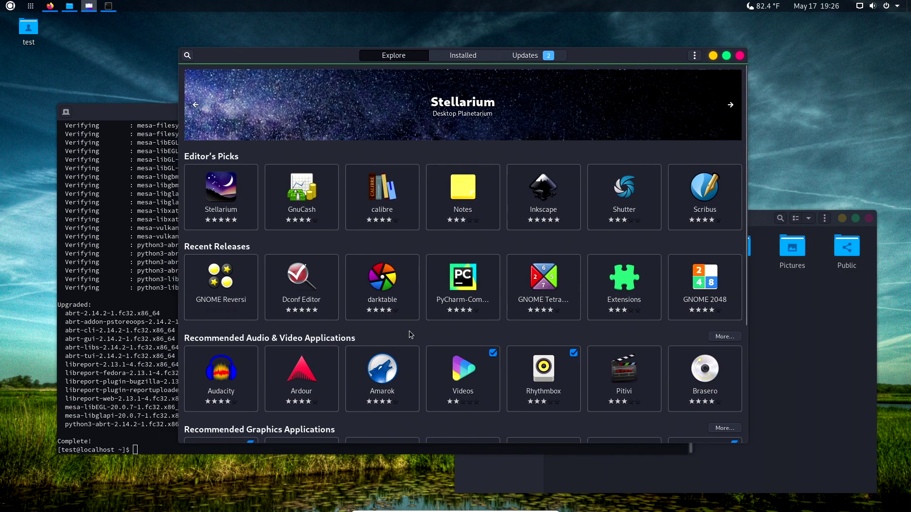
pyautogui.scroll(-5, 465, 290)
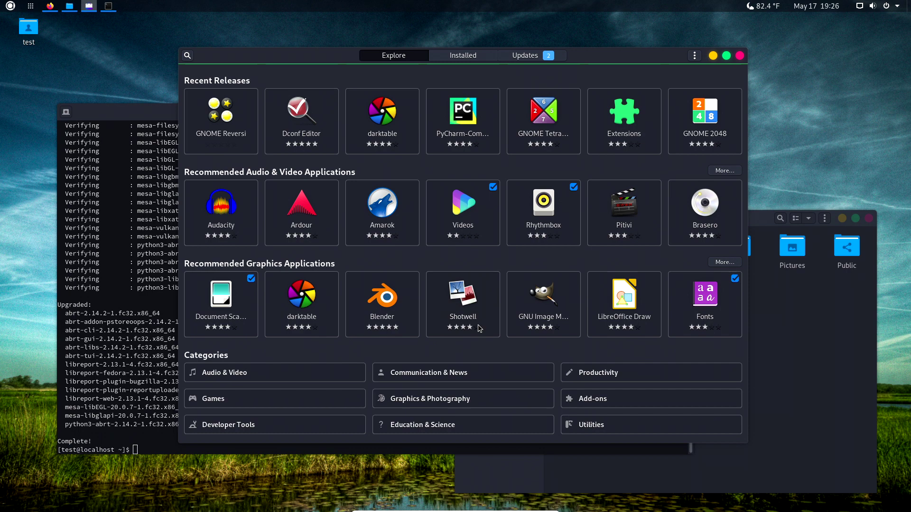
pyautogui.scroll(5, 477, 325)
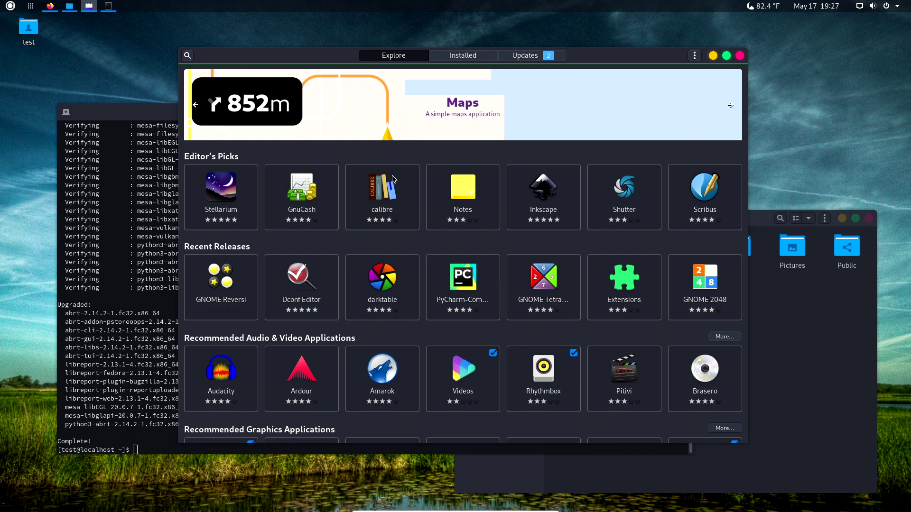
pyautogui.scroll(-5, 392, 175)
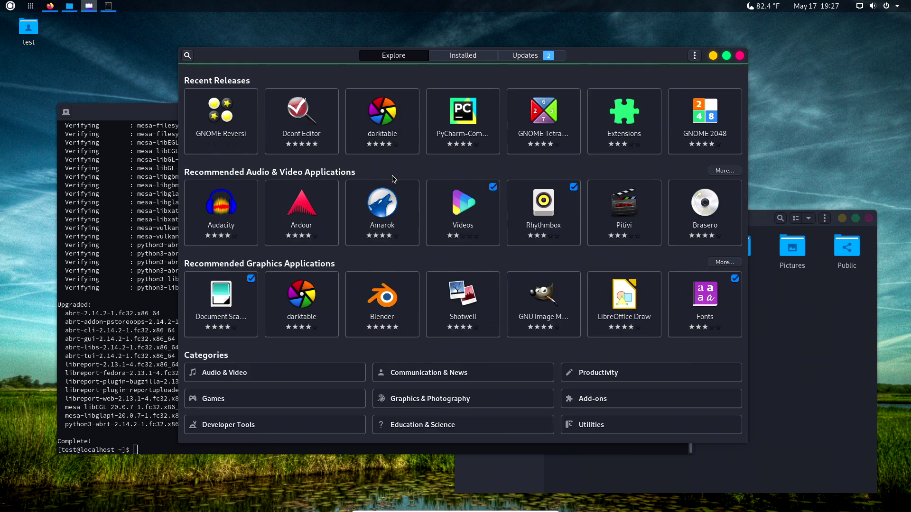
pyautogui.moveTo(585, 55); pyautogui.dragTo(627, 67)
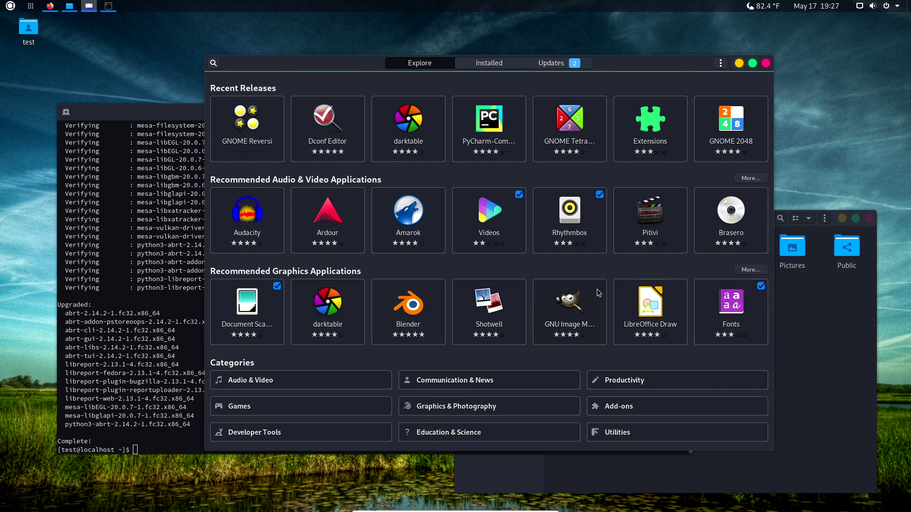
pyautogui.scroll(5, 597, 289)
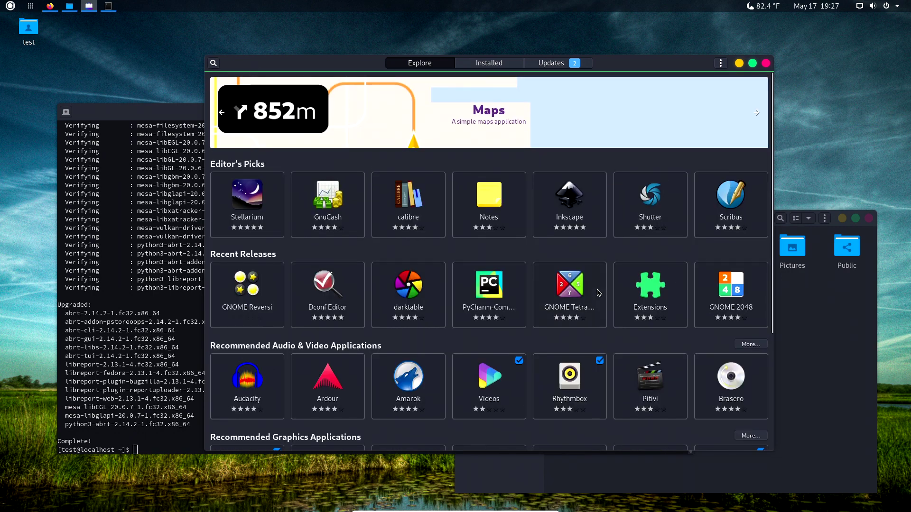